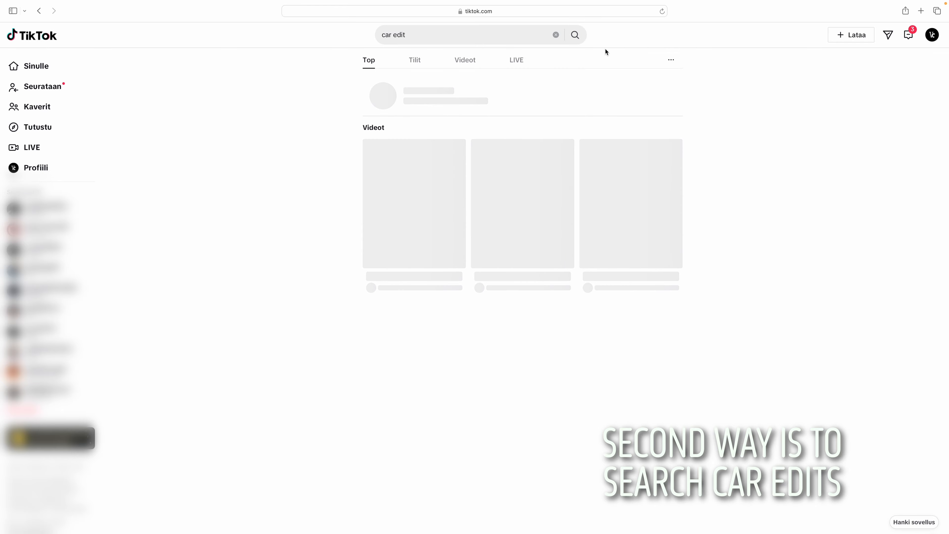
# Browse the video results of the "car edit" search on TikTok
pyautogui.scroll(-3, 602, 183)
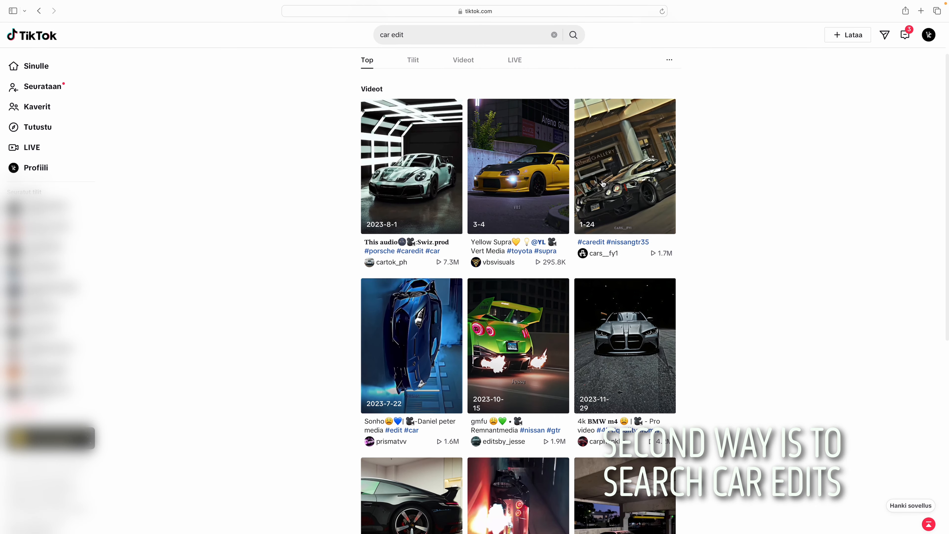
pyautogui.scroll(-3, 450, 329)
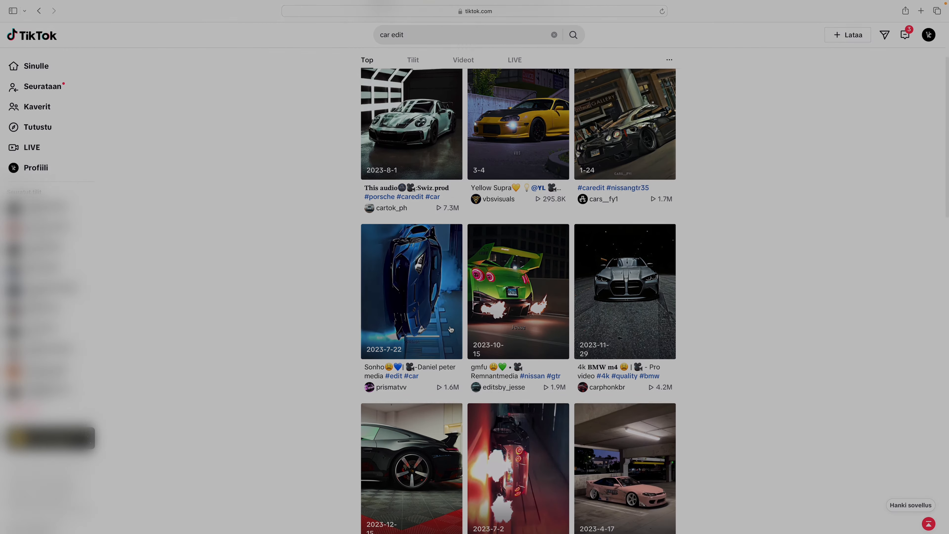
pyautogui.scroll(-2, 451, 329)
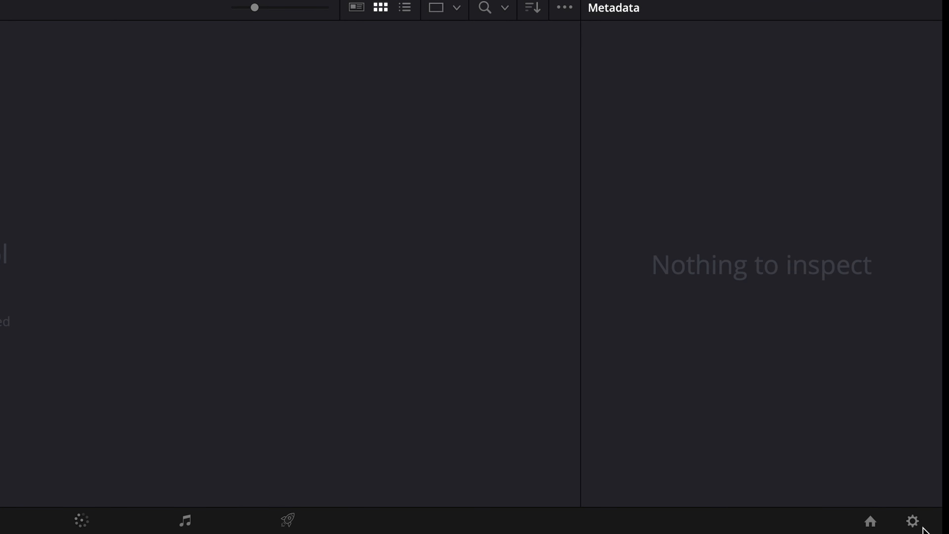
# In DaVinci Resolve, set the project's timeline frame rate to 50 fps and its vertical resolution to 2160 x 3840 Ultra HD
pyautogui.click(914, 523)
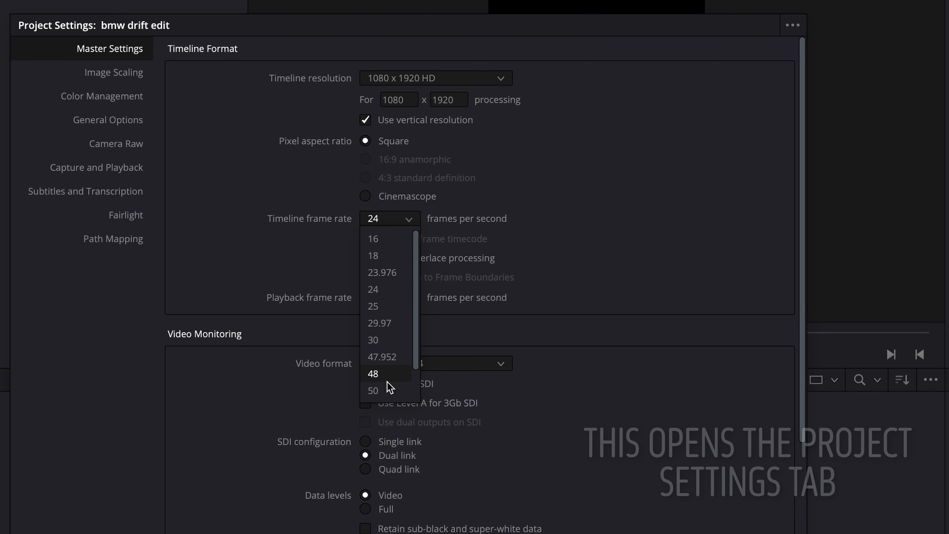
pyautogui.click(396, 391)
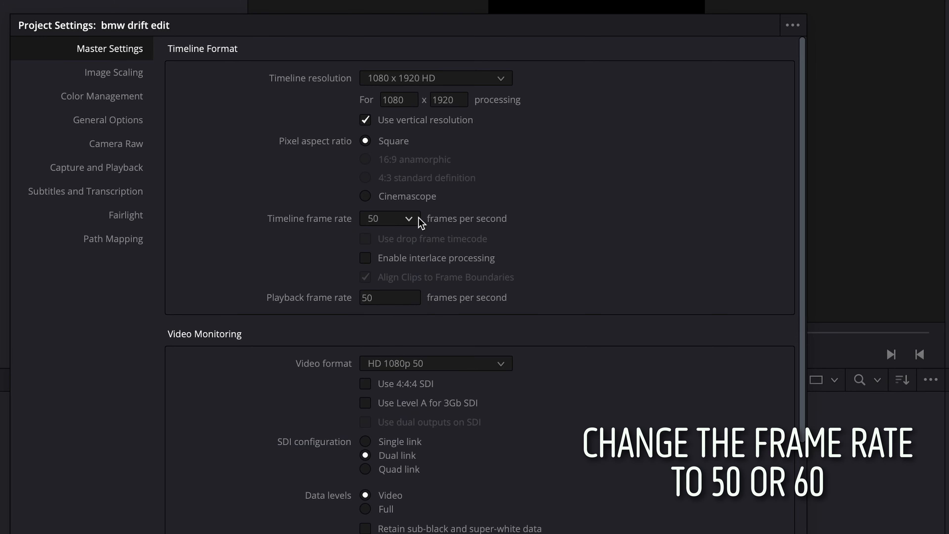
pyautogui.click(501, 79)
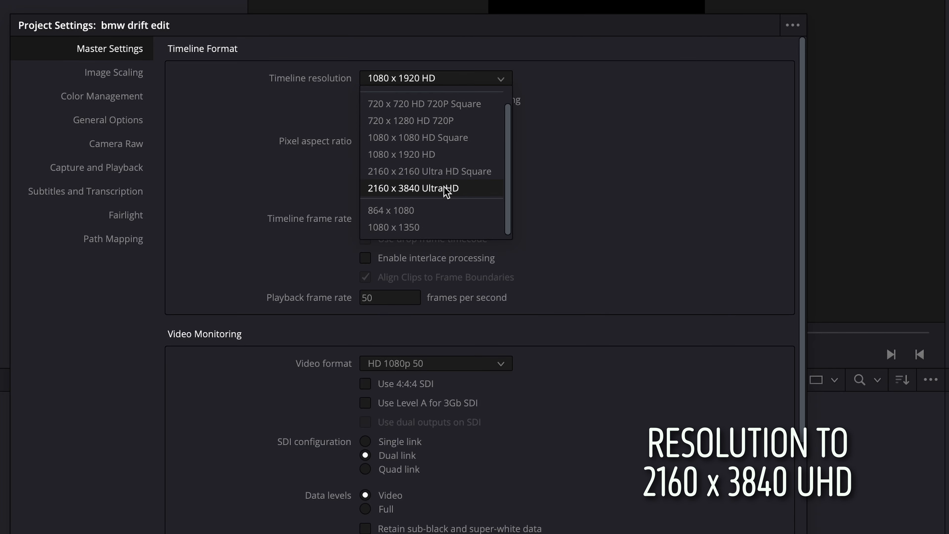
pyautogui.click(447, 190)
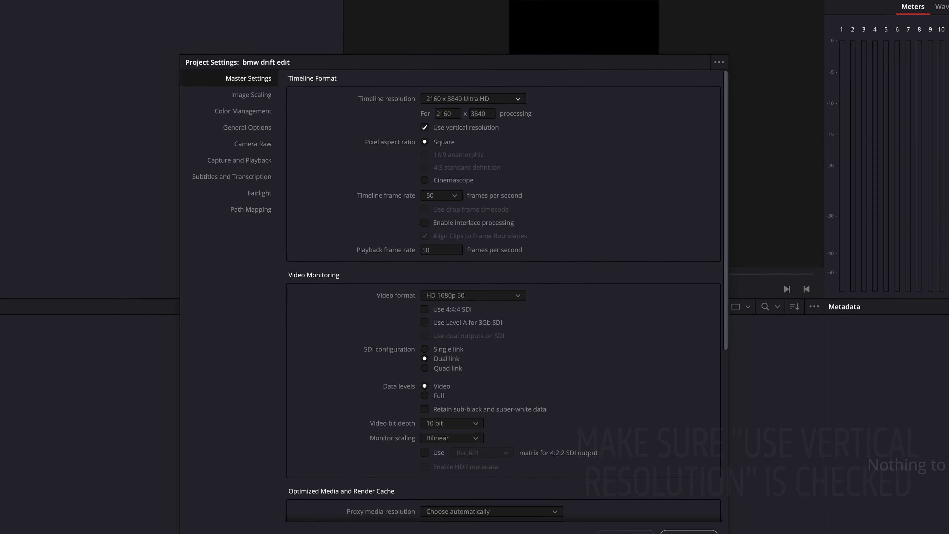
pyautogui.click(688, 532)
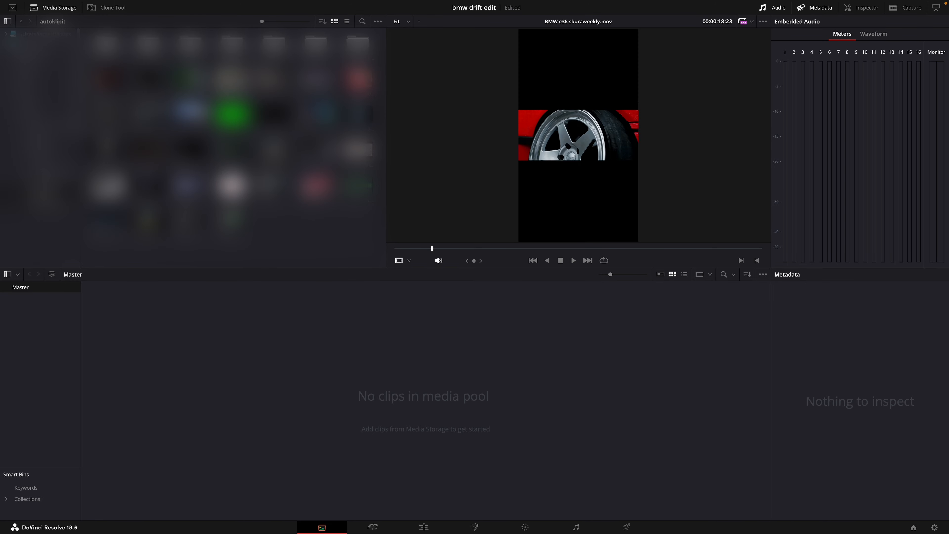
# Import BMW e36 skuraweekly.mov and bye bye phonk.mp4 into the media pool, and place the music at the start of a new timeline
pyautogui.moveTo(191, 80); pyautogui.dragTo(169, 300)
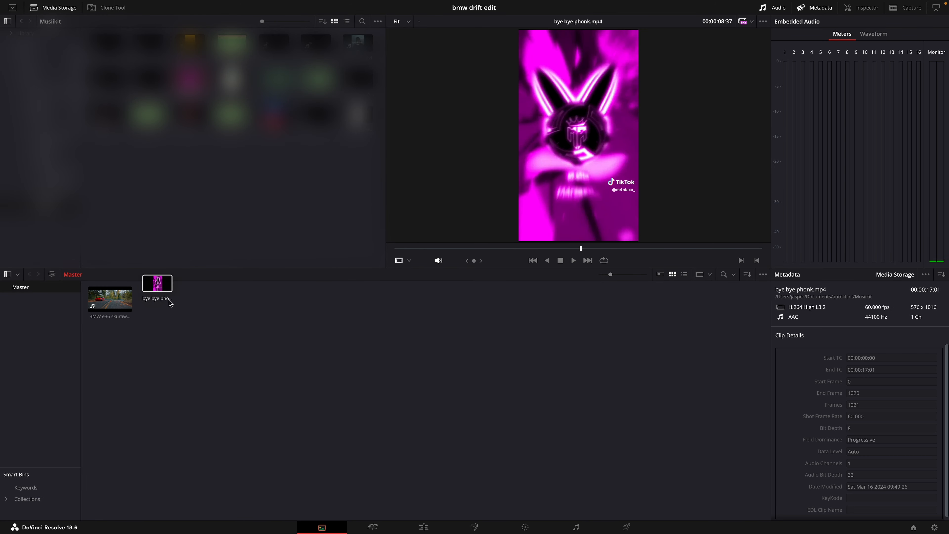
pyautogui.click(424, 528)
pyautogui.moveTo(127, 59); pyautogui.dragTo(308, 442)
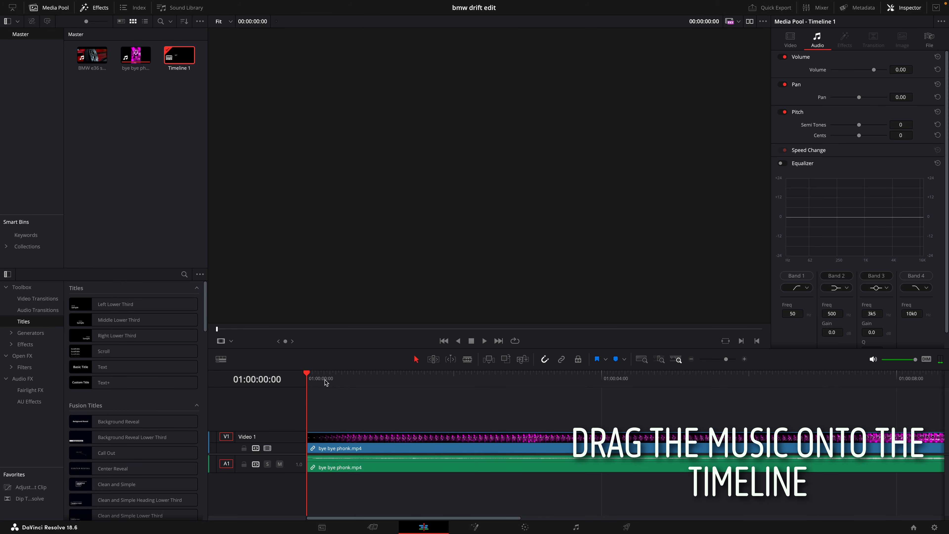
# Play the timeline from the start and add a marker to the bye bye phonk.mp4 audio clip at each beat drop
pyautogui.moveTo(307, 377); pyautogui.dragTo(269, 394)
pyautogui.press('space')
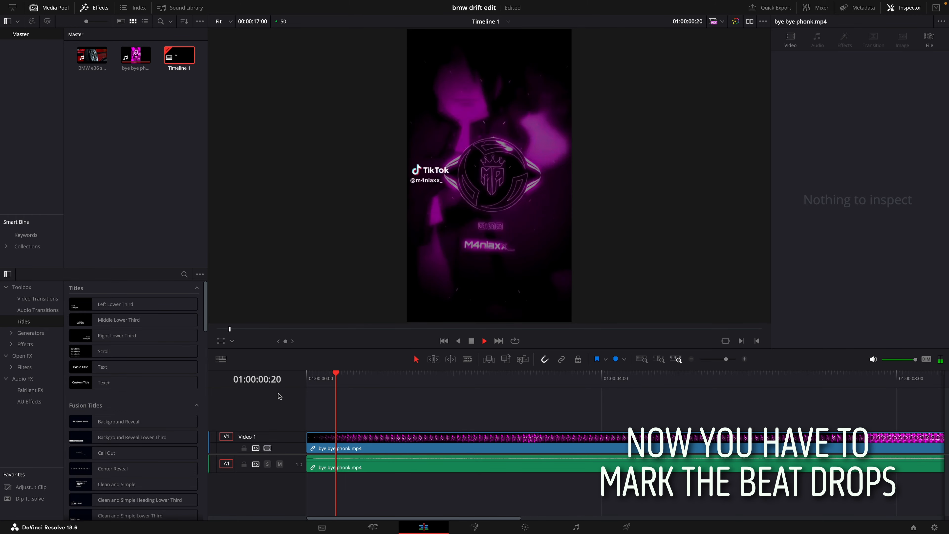
pyautogui.click(453, 466)
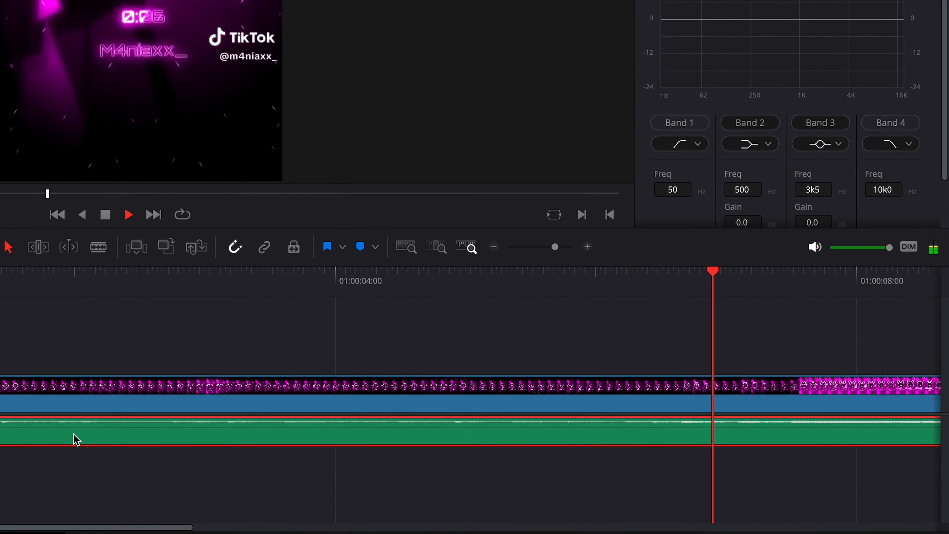
pyautogui.press('m')
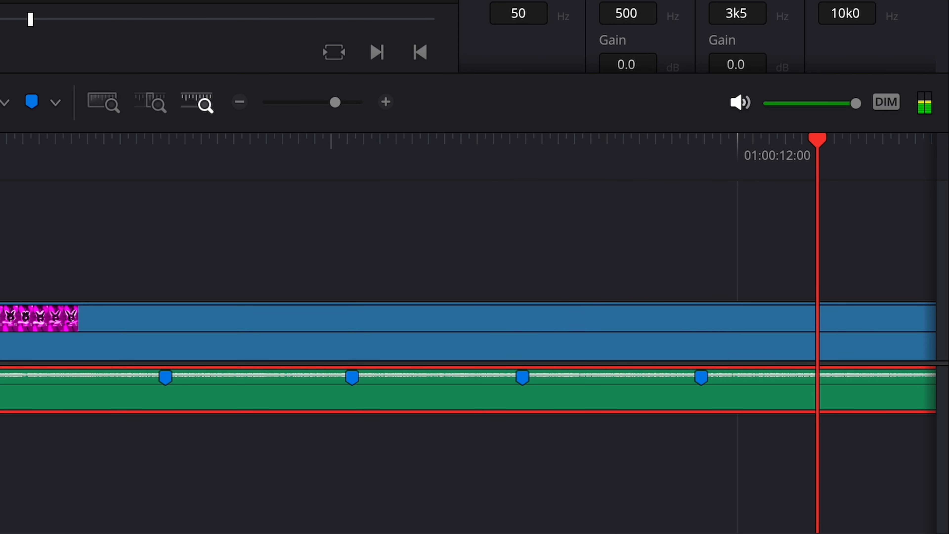
pyautogui.press('m')
pyautogui.press('m')
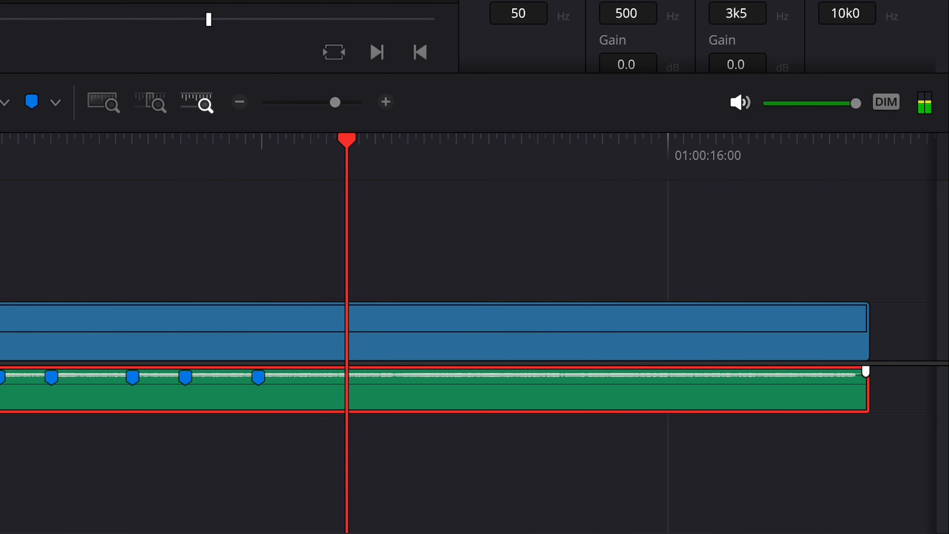
pyautogui.press('m')
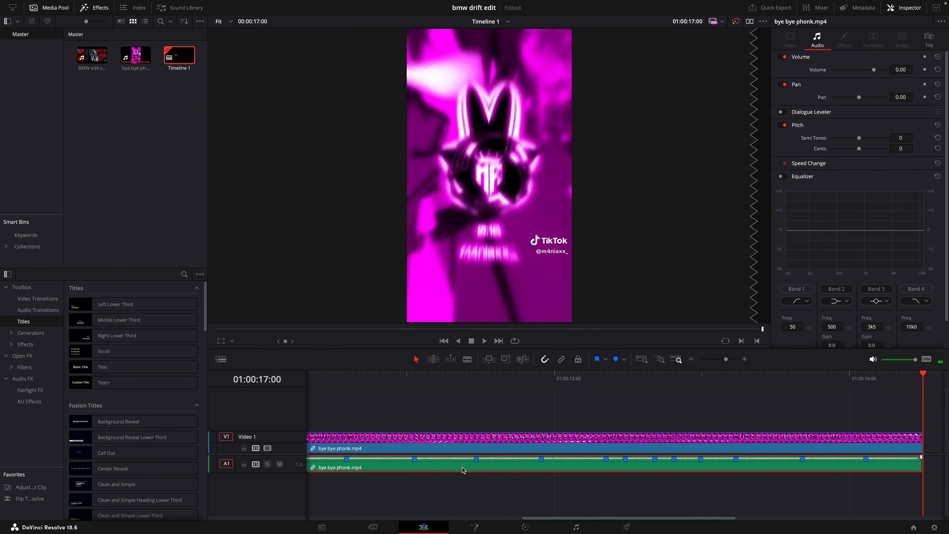
# Delete the video part of bye bye phonk.mp4 from the timeline, keeping only its marked audio
pyautogui.hscroll(-3, 481, 437)
pyautogui.moveTo(457, 385); pyautogui.dragTo(369, 385)
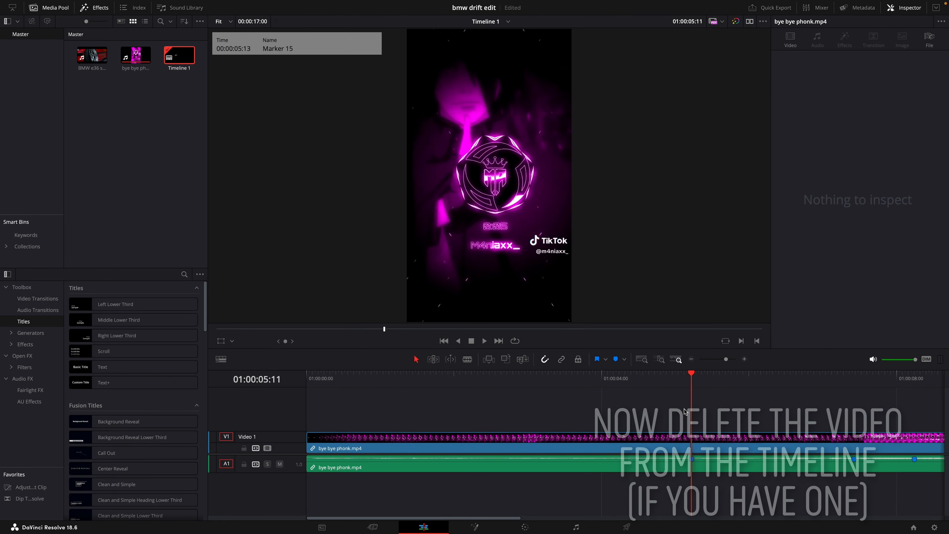
pyautogui.click(650, 442)
pyautogui.press('Delete')
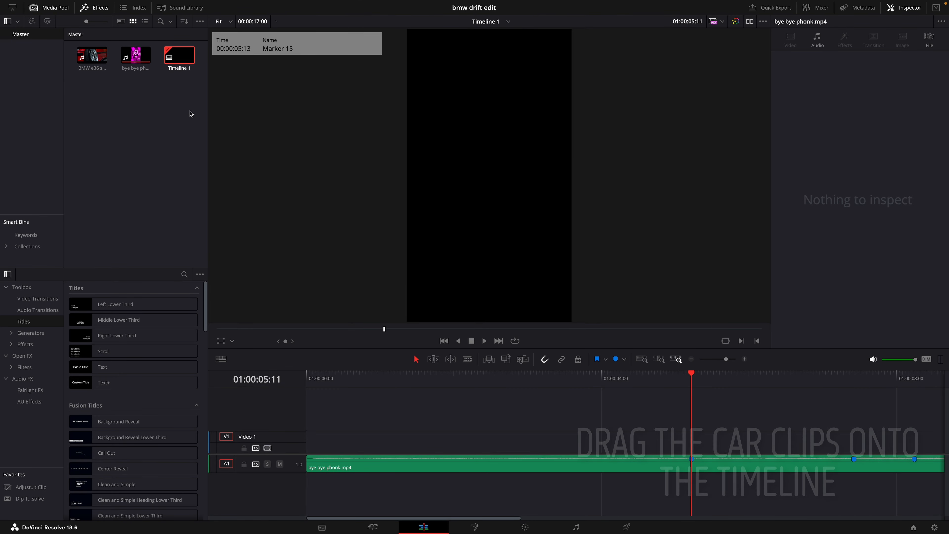
# Place BMW e36 skuraweekly.mov on video track 1 and delete its audio from the timeline
pyautogui.moveTo(92, 55); pyautogui.dragTo(346, 334)
pyautogui.moveTo(323, 403); pyautogui.dragTo(346, 437)
pyautogui.click(347, 483)
pyautogui.press('Delete')
# Move the BMW clip on video track 1 so that it starts at the first beat marker
pyautogui.moveTo(350, 384)
pyautogui.mouseDown()
pyautogui.moveTo(307, 385)
pyautogui.moveTo(350, 394)
pyautogui.moveTo(342, 396)
pyautogui.mouseUp()
pyautogui.moveTo(498, 445); pyautogui.dragTo(800, 439)
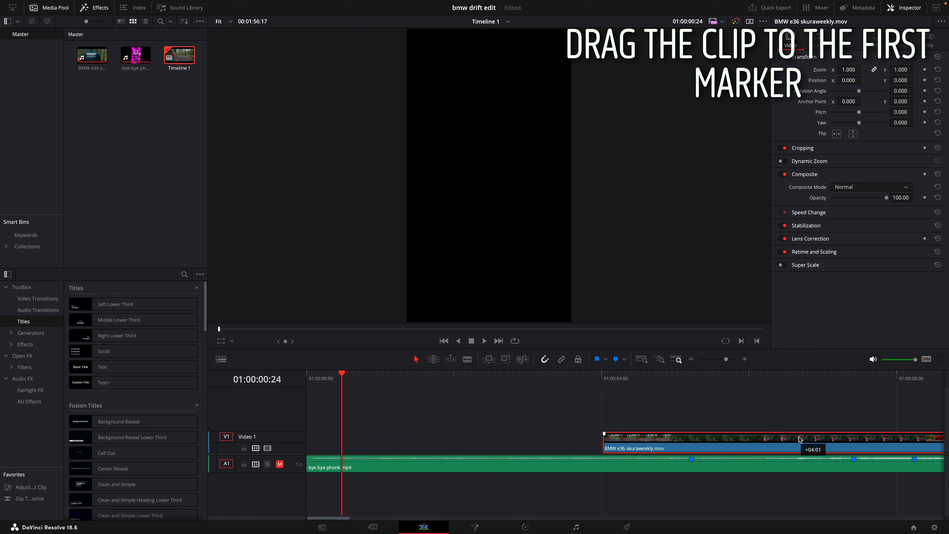
pyautogui.moveTo(859, 442)
pyautogui.mouseDown()
pyautogui.moveTo(869, 441)
pyautogui.moveTo(838, 451)
pyautogui.mouseUp()
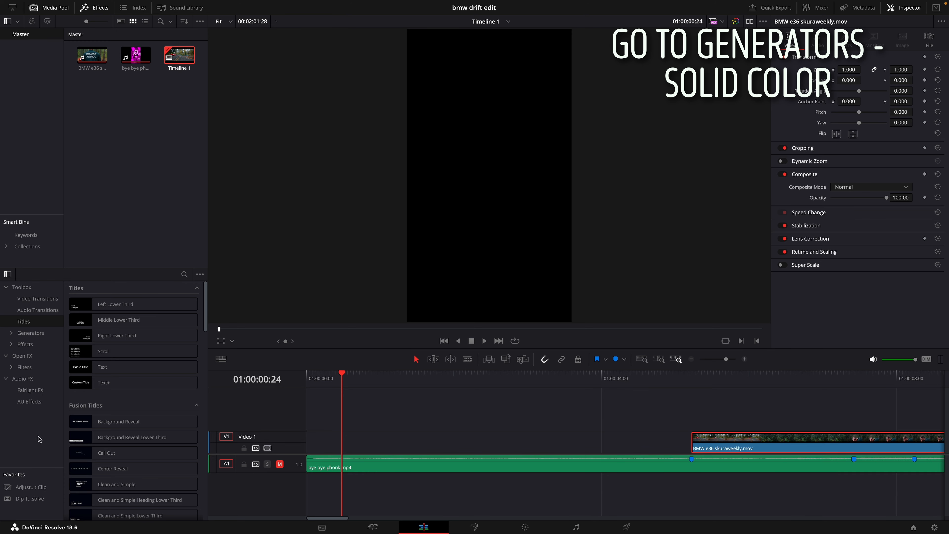
# Add a Solid Color generator to video track 1, filling the gap before the BMW clip
pyautogui.click(30, 333)
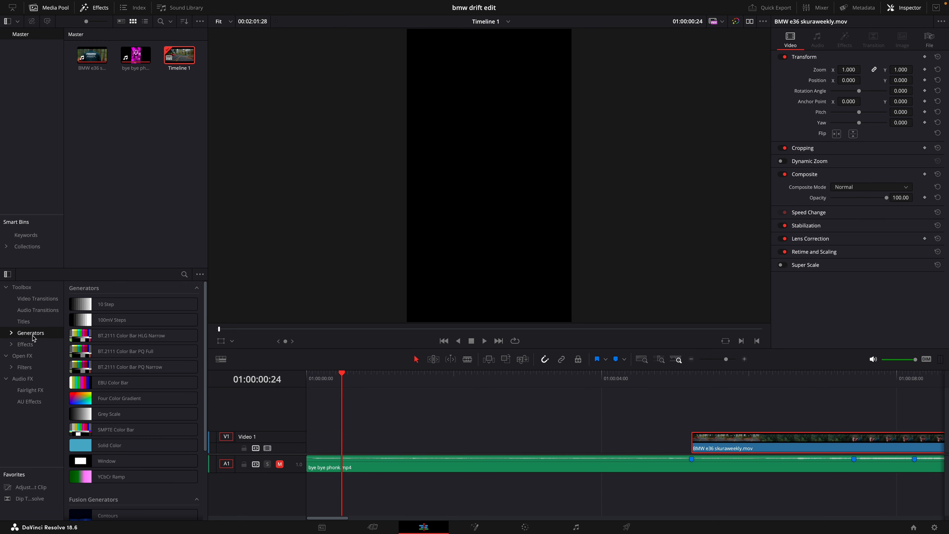
pyautogui.moveTo(294, 424); pyautogui.dragTo(314, 451)
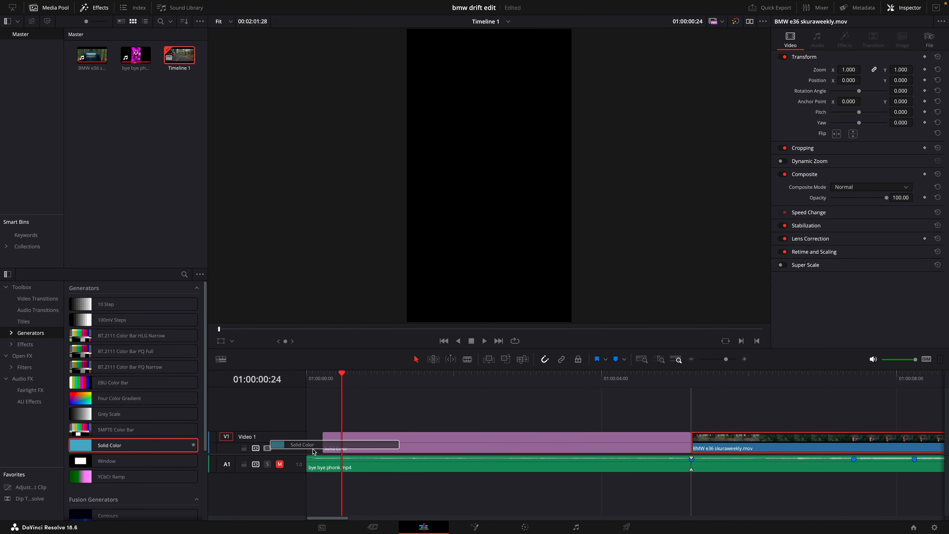
pyautogui.click(671, 448)
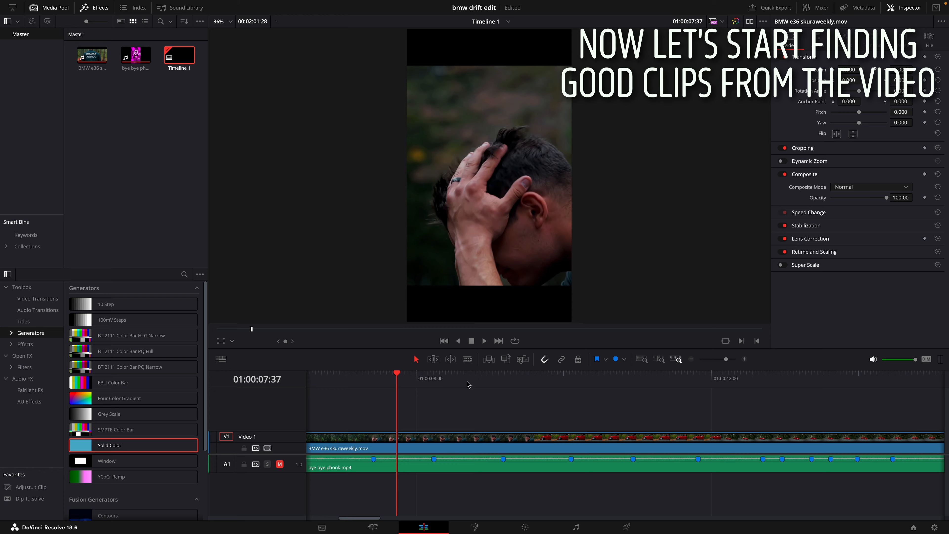
# Find the roadside shot of the red BMW and split the clip at 01:00:11:48
pyautogui.click(526, 384)
pyautogui.moveTo(532, 384); pyautogui.dragTo(825, 418)
pyautogui.hscroll(1, 727, 426)
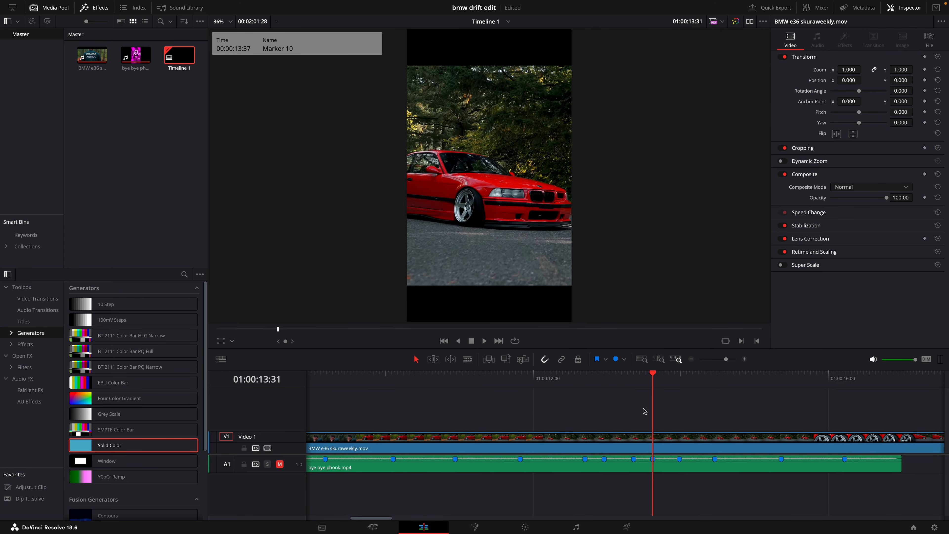
pyautogui.moveTo(686, 382); pyautogui.dragTo(529, 379)
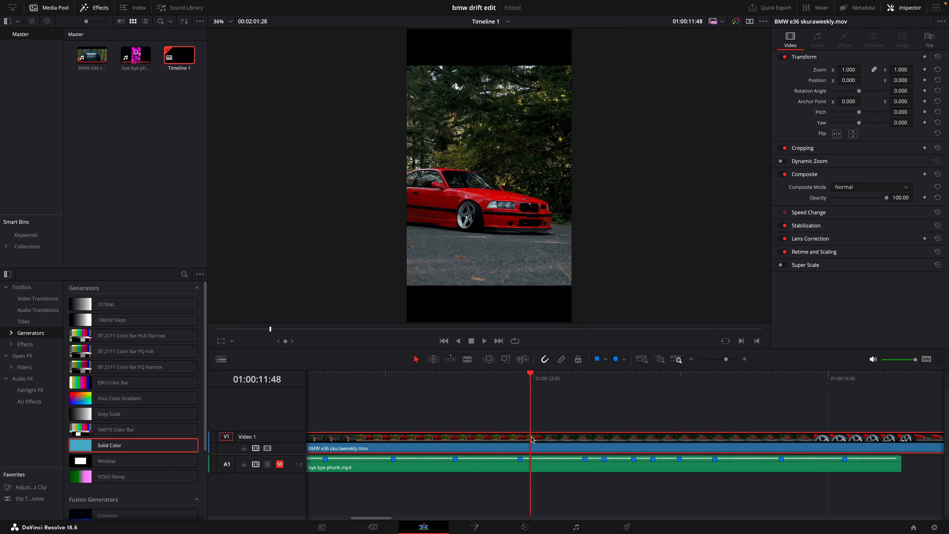
pyautogui.hotkey('ctrl', 'b')
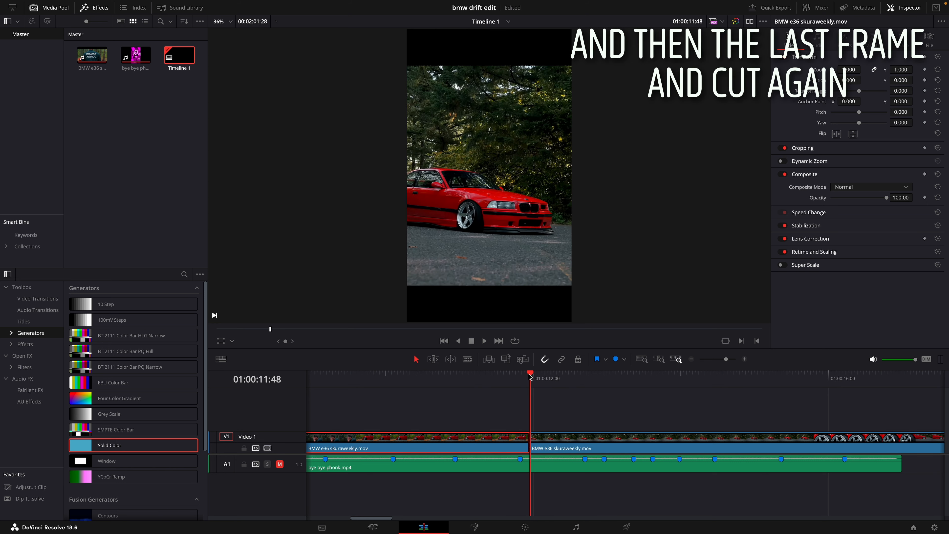
# Split the BMW clip again at 01:00:15:30 and move the cut-out shot to the first beat marker, directly after the solid color
pyautogui.moveTo(530, 374); pyautogui.dragTo(799, 403)
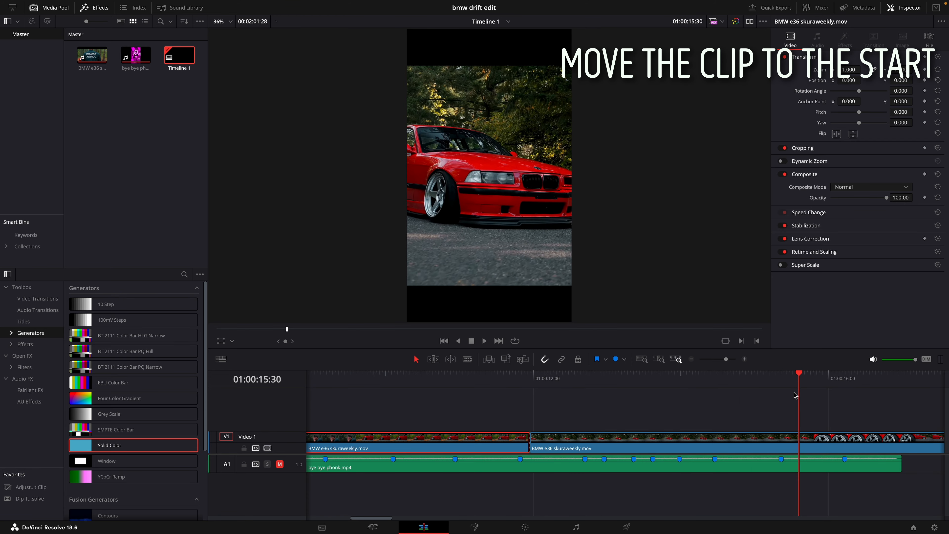
pyautogui.hotkey('ctrl', 'b')
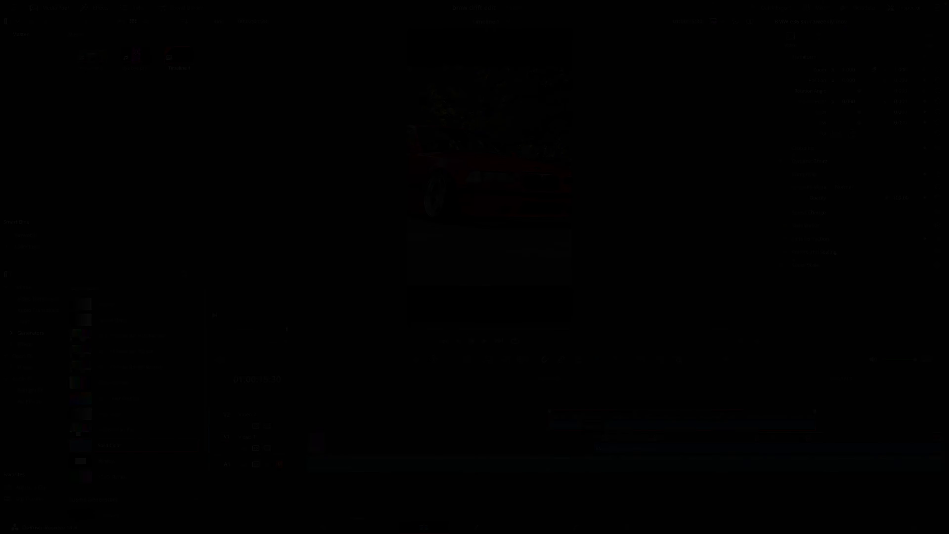
pyautogui.moveTo(587, 440); pyautogui.dragTo(354, 439)
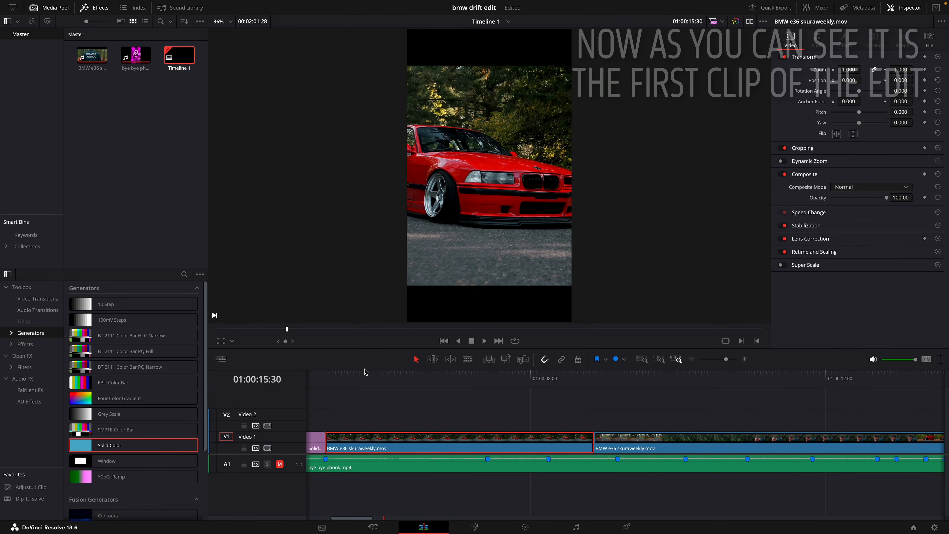
pyautogui.hscroll(-5, 370, 389)
pyautogui.moveTo(538, 381); pyautogui.dragTo(699, 394)
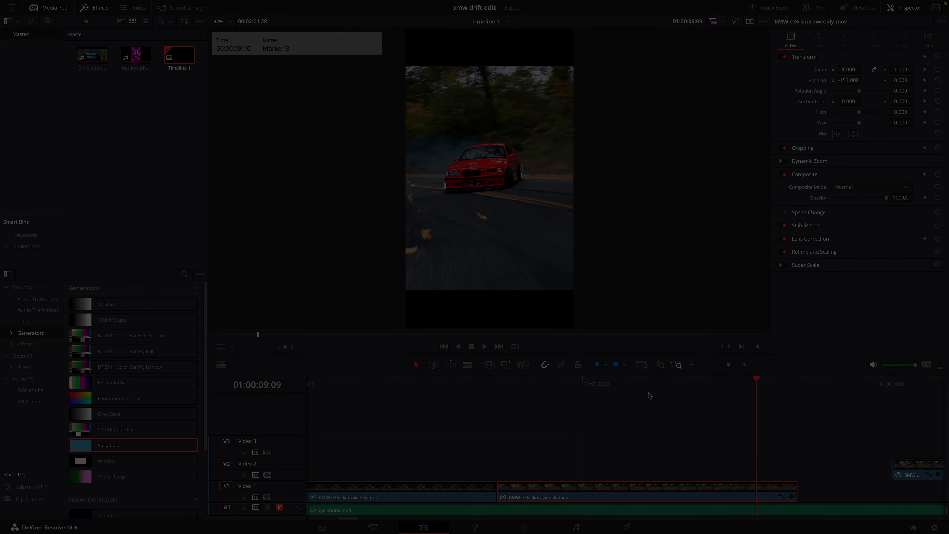
# Enable Retime Controls on the drifting-car clip and add a first speed point shortly after 01:00:08:00
pyautogui.moveTo(647, 391)
pyautogui.mouseDown()
pyautogui.moveTo(562, 391)
pyautogui.moveTo(632, 392)
pyautogui.mouseUp()
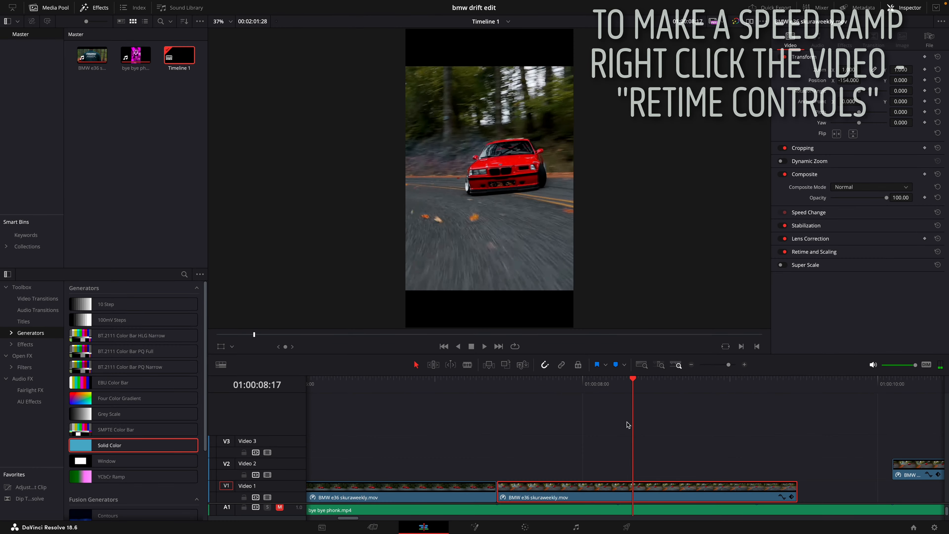
pyautogui.rightClick(622, 491)
pyautogui.click(665, 383)
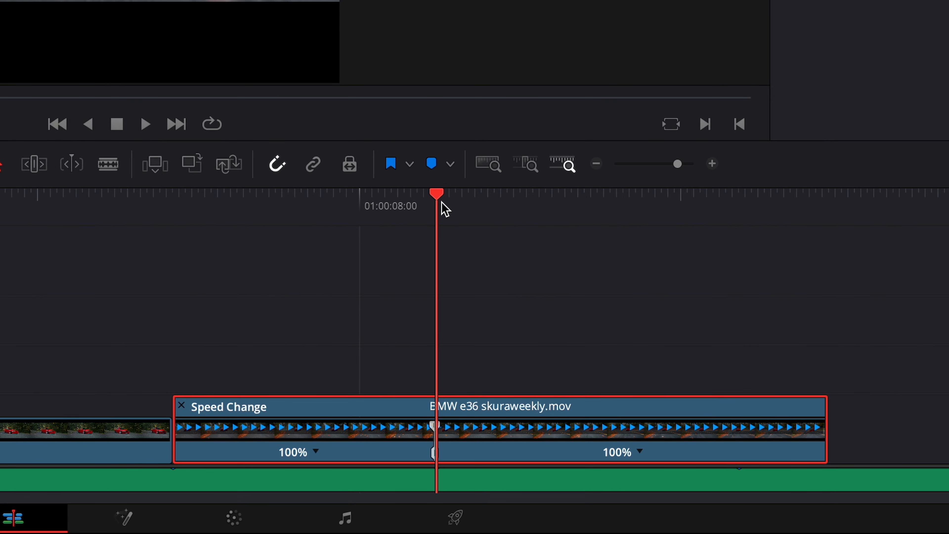
# Add a second speed point to the drifting-car clip, a little after the first one
pyautogui.click(545, 211)
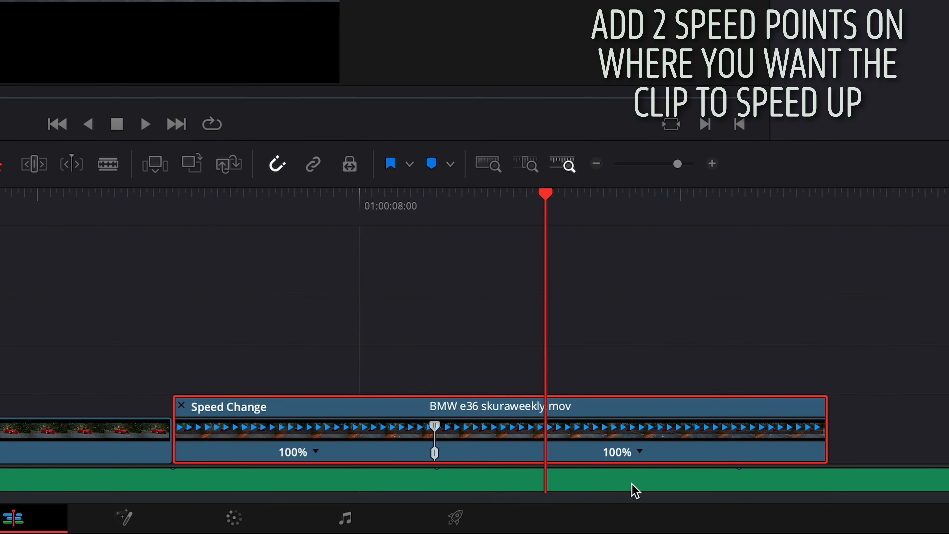
pyautogui.rightClick(635, 454)
pyautogui.click(434, 303)
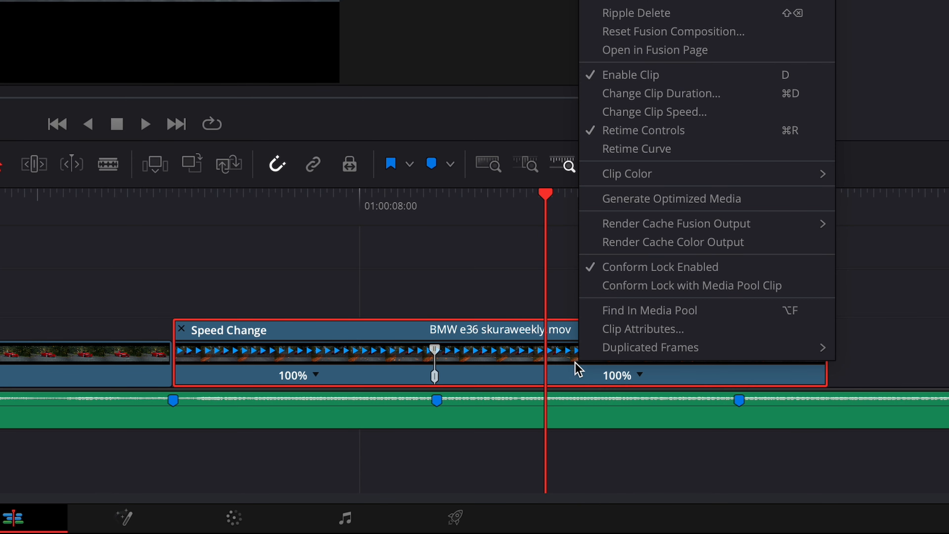
pyautogui.click(571, 322)
pyautogui.click(638, 376)
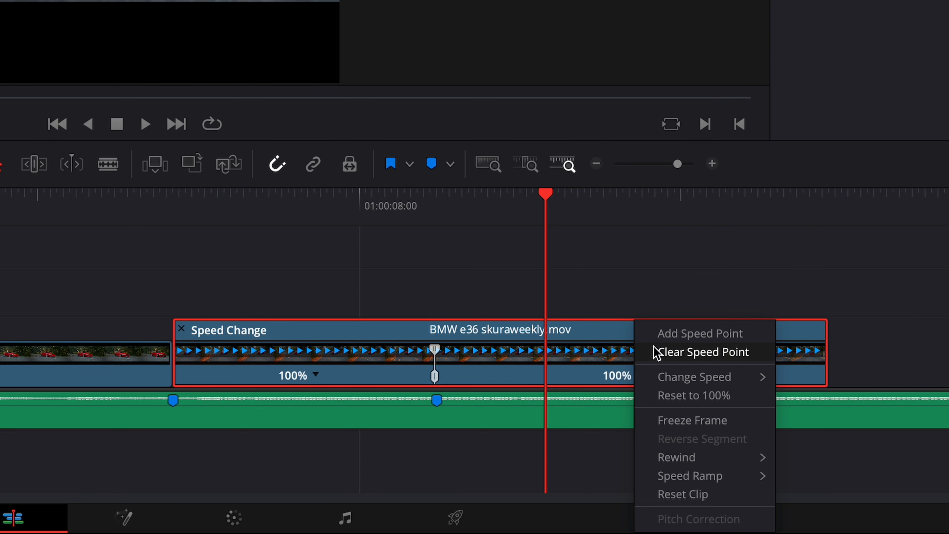
pyautogui.click(664, 334)
# Speed up the drifting-car clip's first and last segments by compressing both ends, fitting the clip between its two beat markers
pyautogui.moveTo(179, 318); pyautogui.dragTo(216, 328)
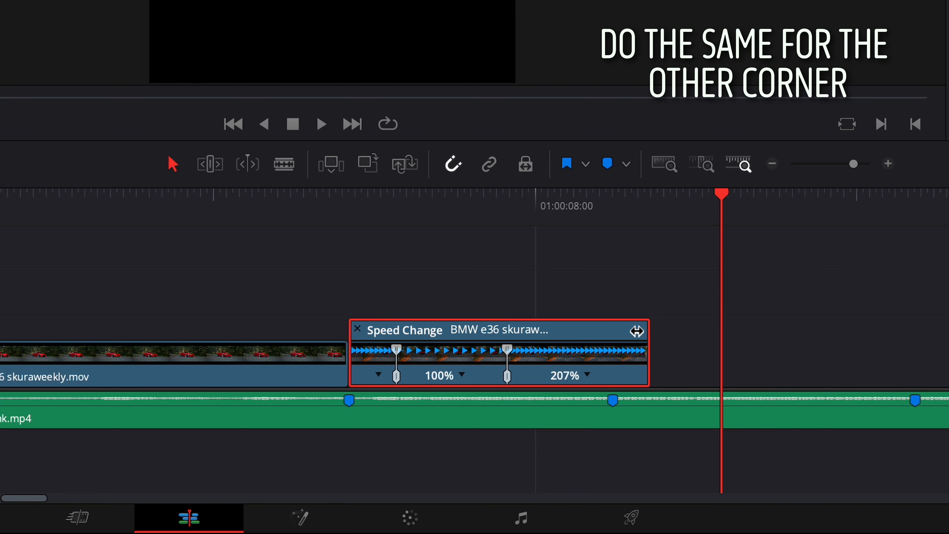
pyautogui.moveTo(636, 331); pyautogui.dragTo(598, 331)
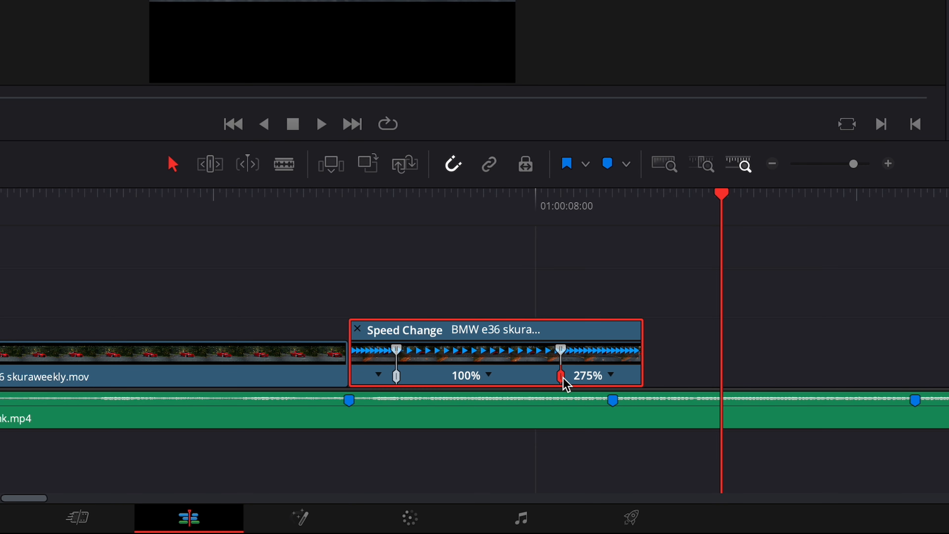
# Show the clip's Retime Curve, smooth the second speed point and lengthen its handle for a gradual acceleration
pyautogui.rightClick(575, 342)
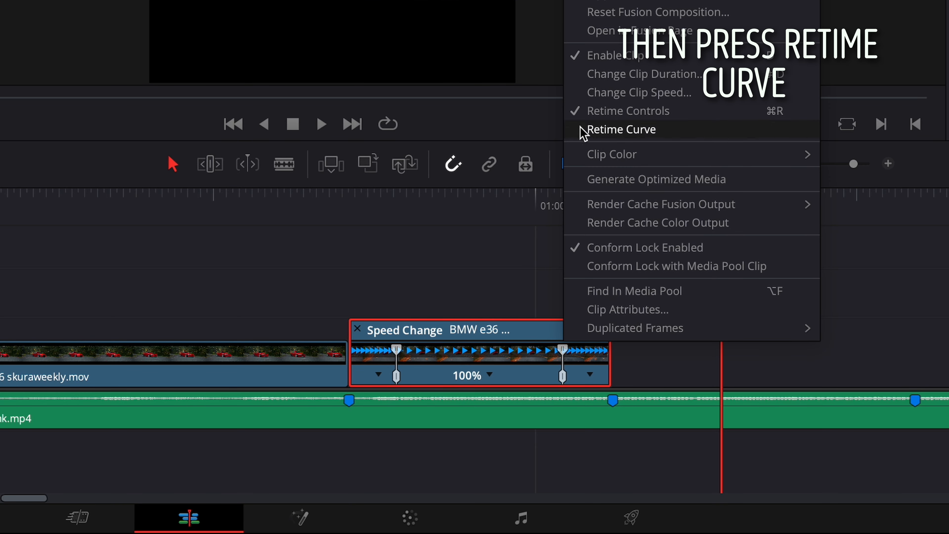
pyautogui.click(620, 129)
pyautogui.hscroll(3, 477, 289)
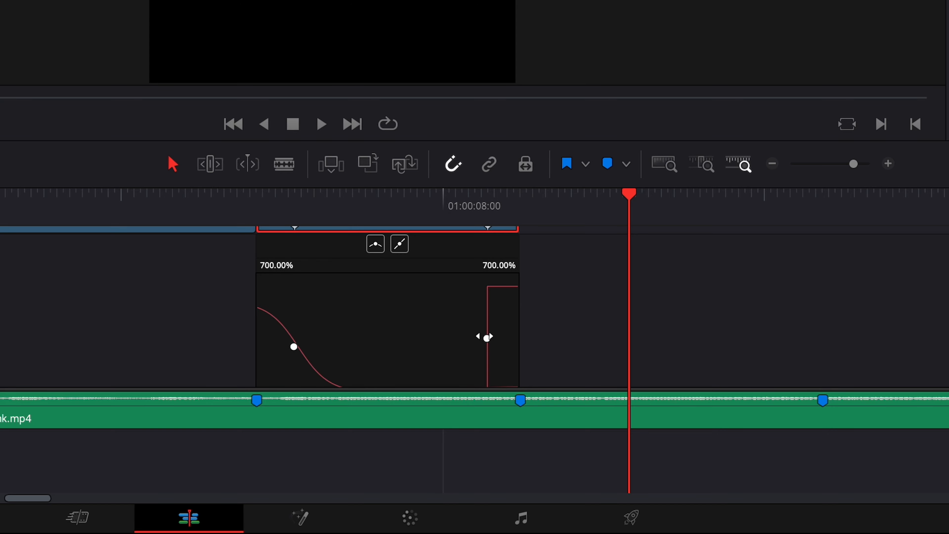
pyautogui.click(374, 245)
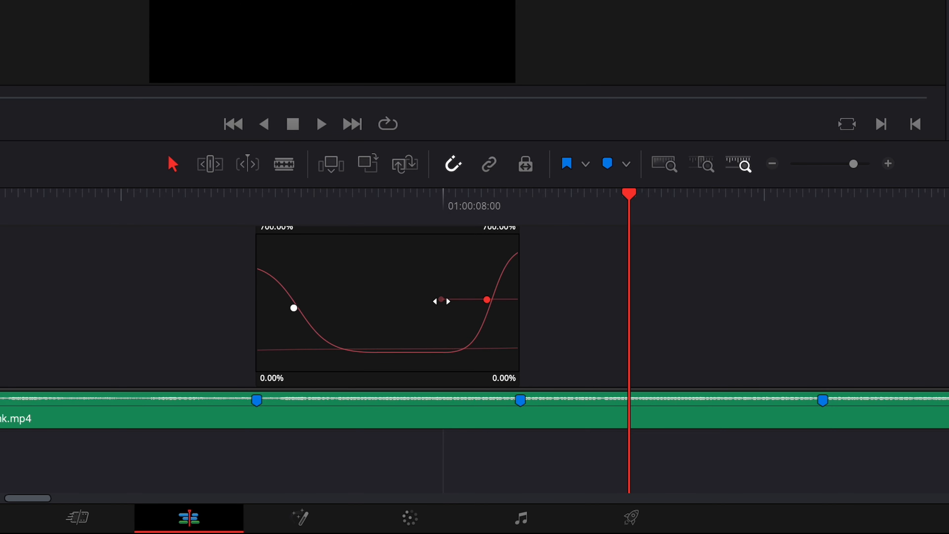
pyautogui.moveTo(441, 300); pyautogui.dragTo(402, 300)
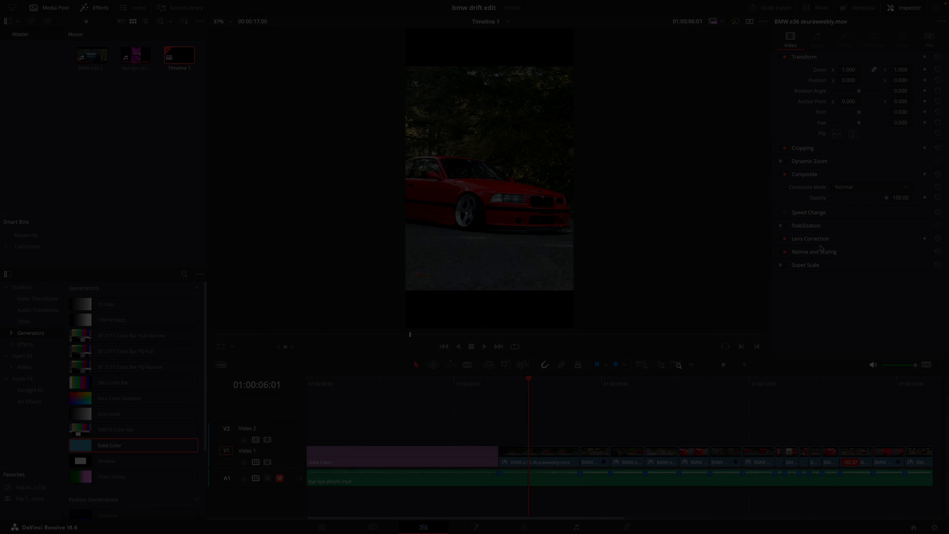
# Set the speed-ramped clip's Retime Process to Frame Blend and move the playhead back along the timeline
pyautogui.click(825, 239)
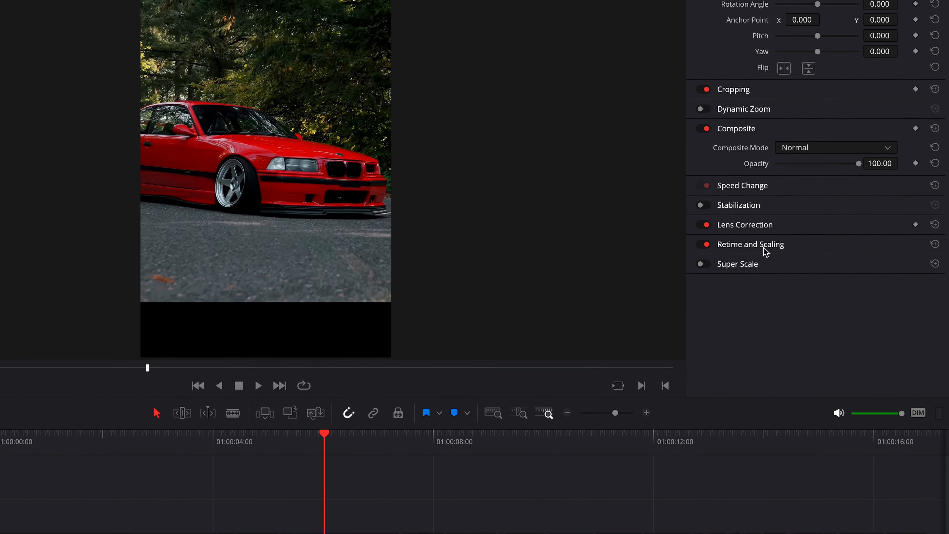
pyautogui.click(807, 280)
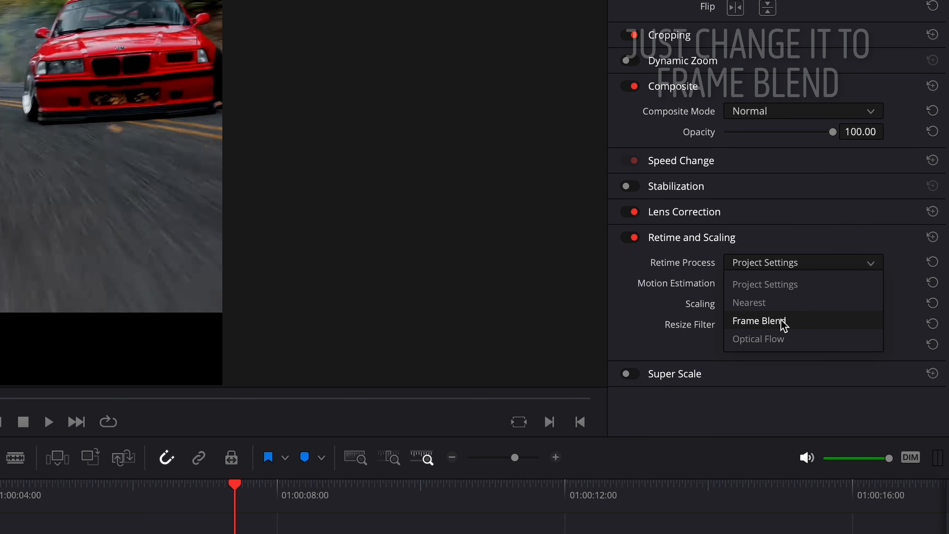
pyautogui.click(783, 326)
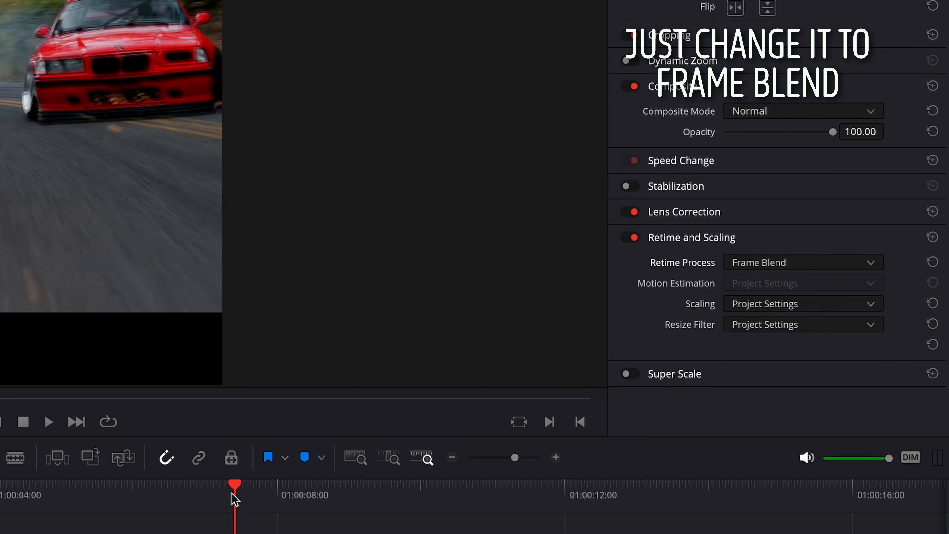
pyautogui.moveTo(234, 499); pyautogui.dragTo(69, 505)
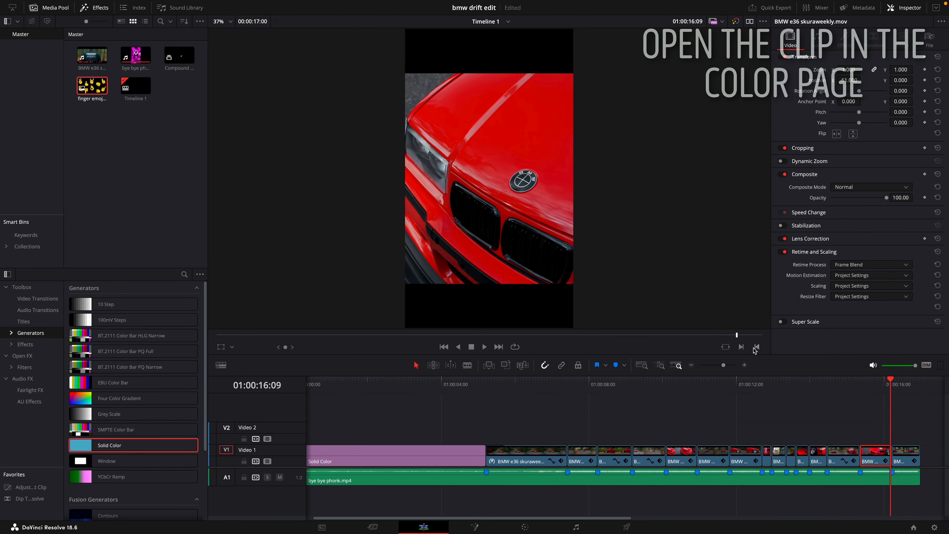
# Go to the start of the red hood close-up at 01:00:15:18 and open that clip on the Color page
pyautogui.click(755, 347)
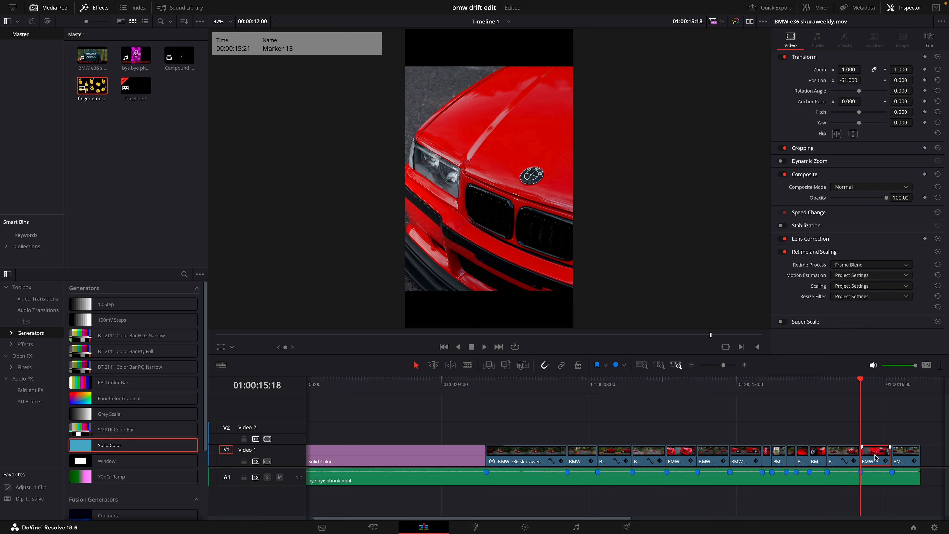
pyautogui.click(525, 527)
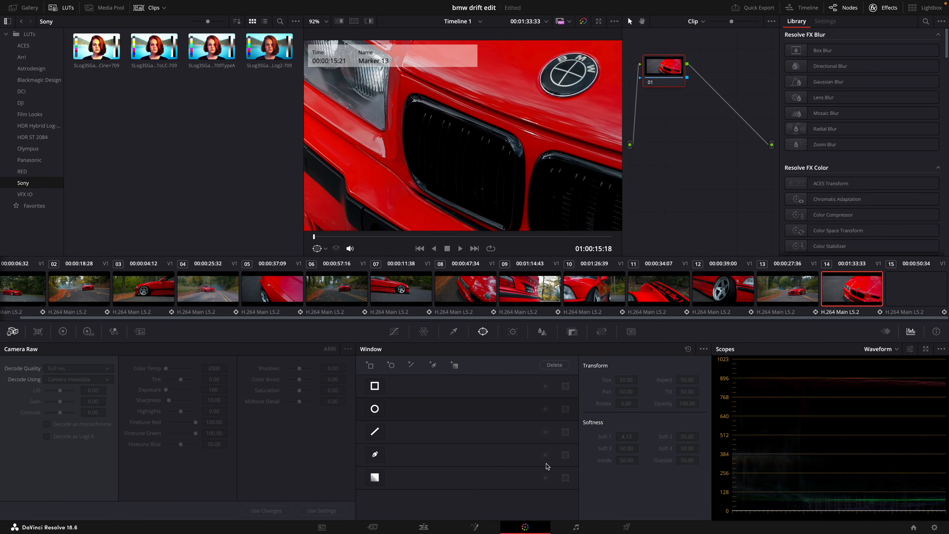
pyautogui.scroll(-5, 511, 104)
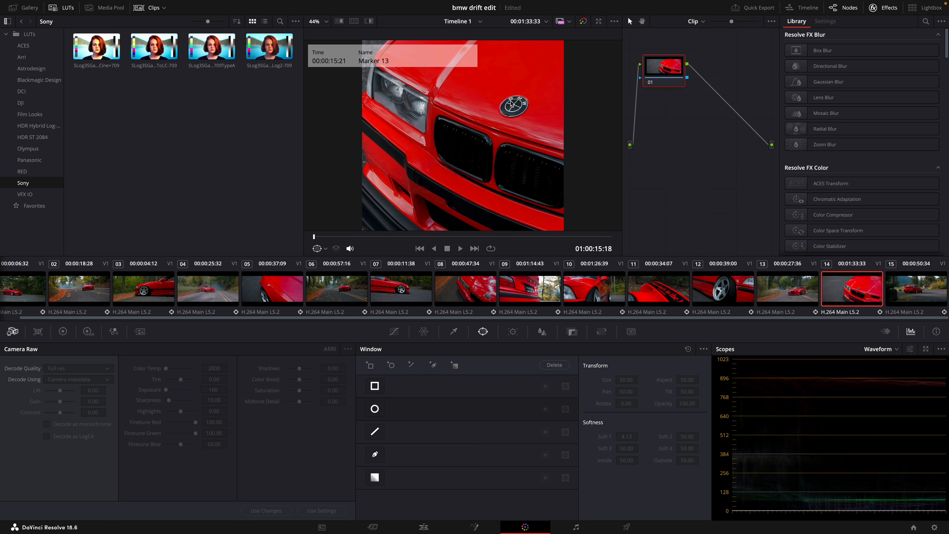
# Draw a closed curve window tightly around the round BMW logo on the hood
pyautogui.click(375, 454)
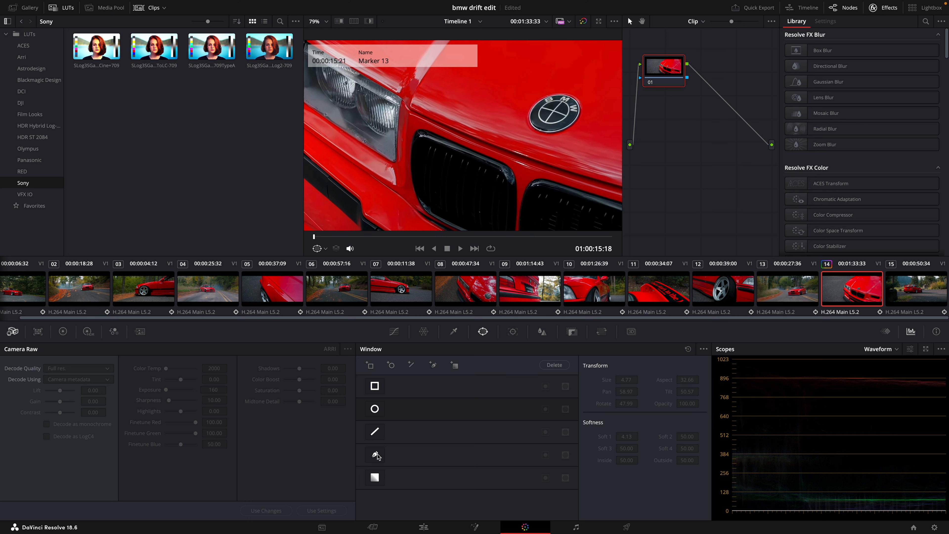
pyautogui.click(551, 96)
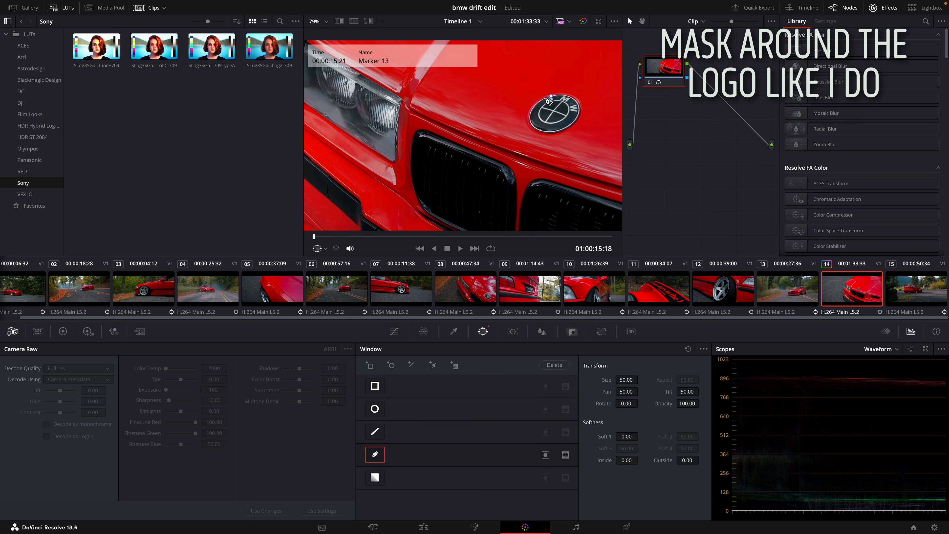
pyautogui.click(546, 98)
pyautogui.click(539, 101)
pyautogui.click(535, 105)
pyautogui.click(534, 127)
pyautogui.click(544, 131)
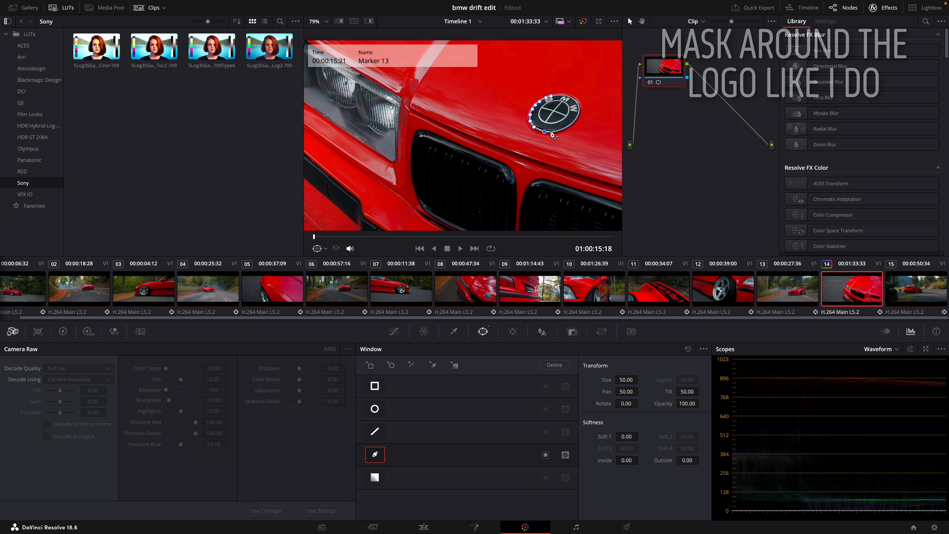
pyautogui.click(552, 132)
pyautogui.click(562, 130)
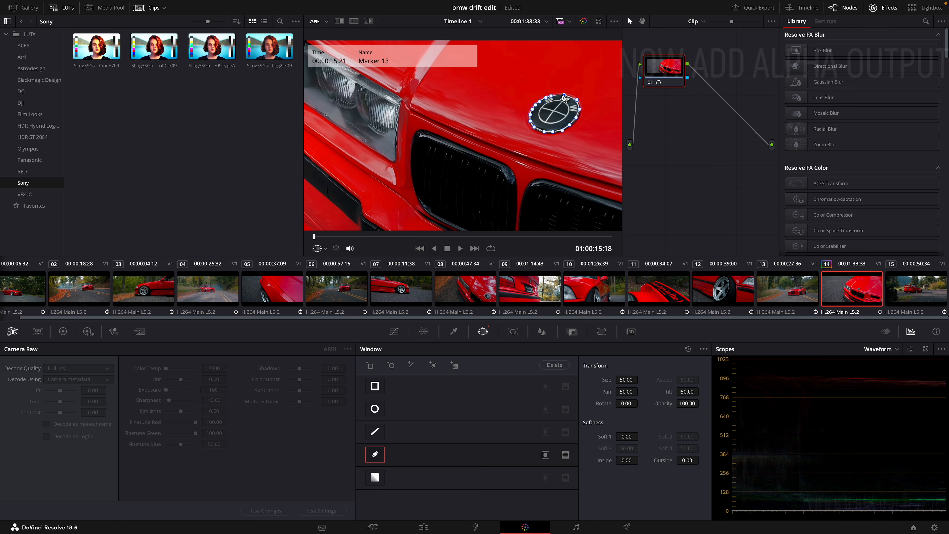
pyautogui.click(551, 96)
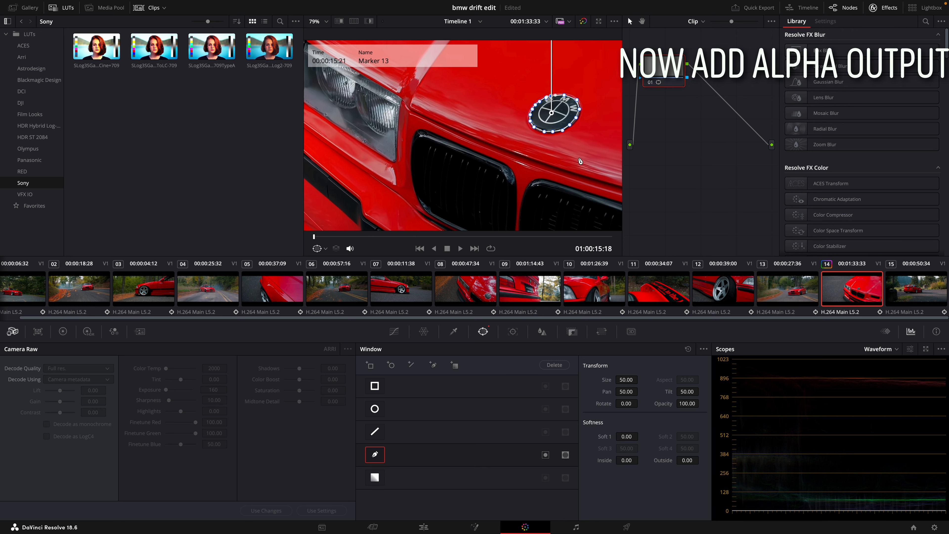
# Add an alpha output fed by the masked node, and track the logo mask forward and in reverse
pyautogui.rightClick(726, 147)
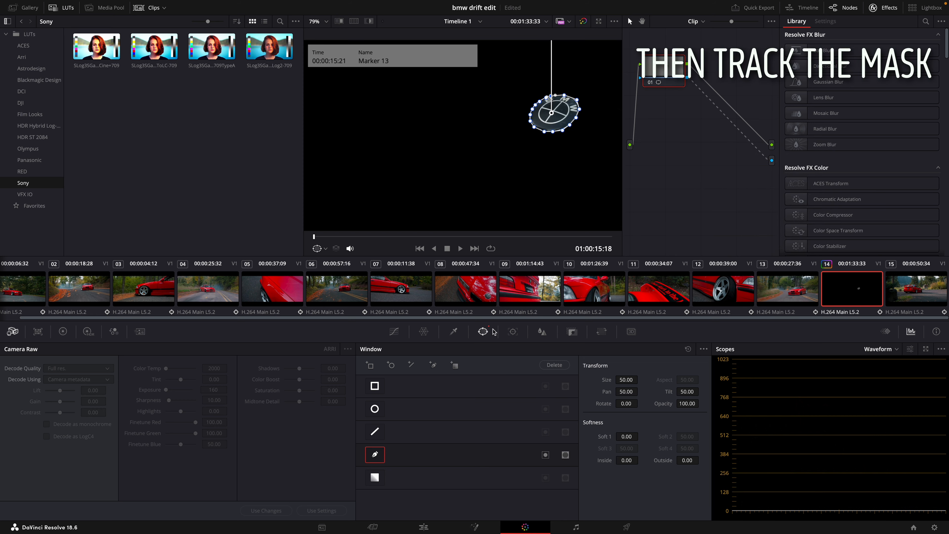
pyautogui.click(513, 331)
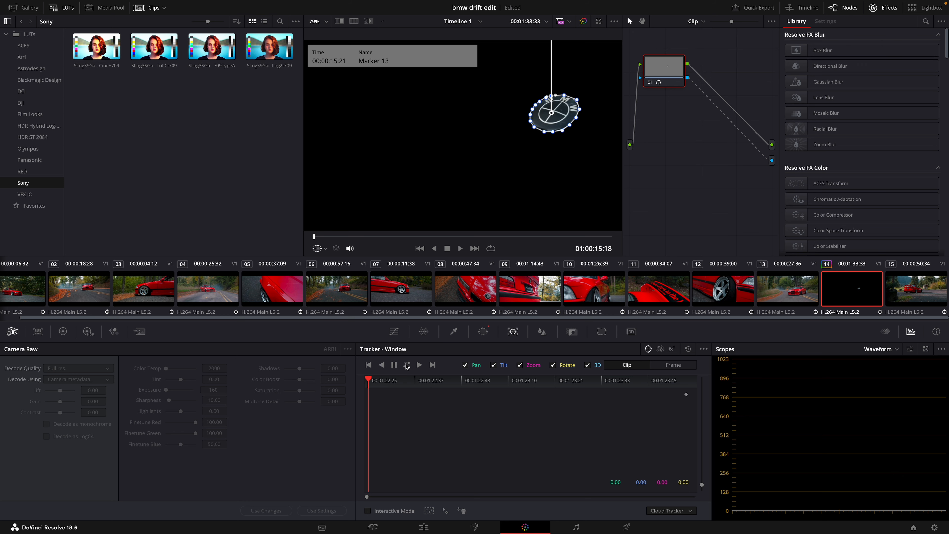
pyautogui.click(407, 365)
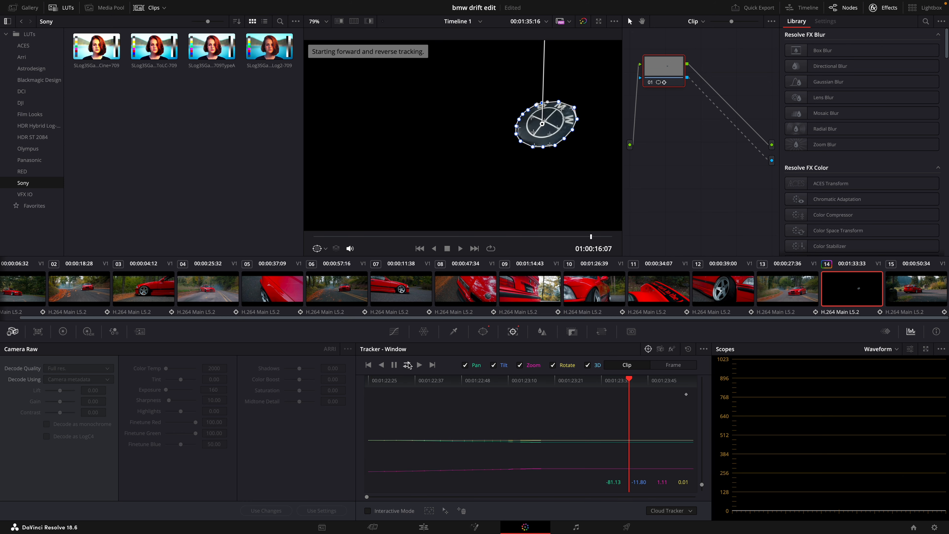
# Return to the Edit page and duplicate the masked logo clip onto Video 2, directly above the original
pyautogui.click(424, 527)
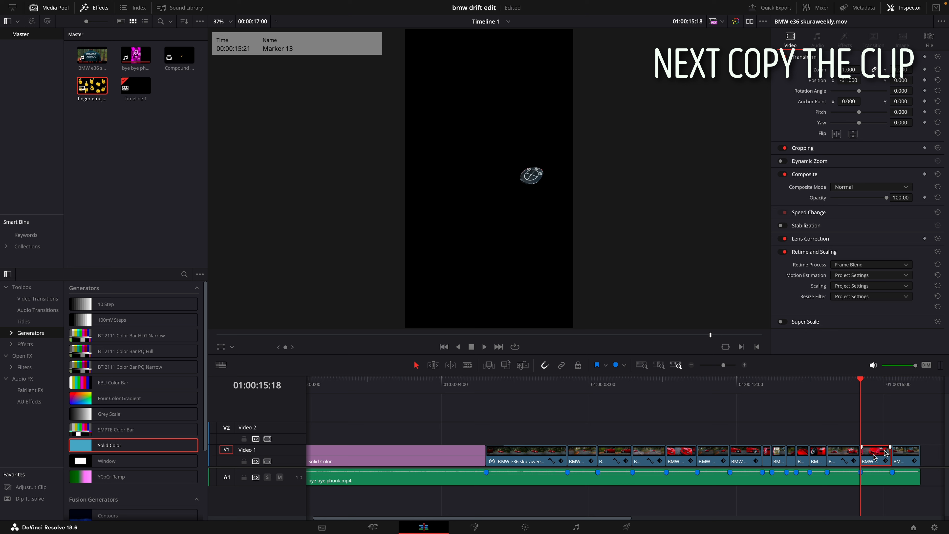
pyautogui.scroll(1, 871, 456)
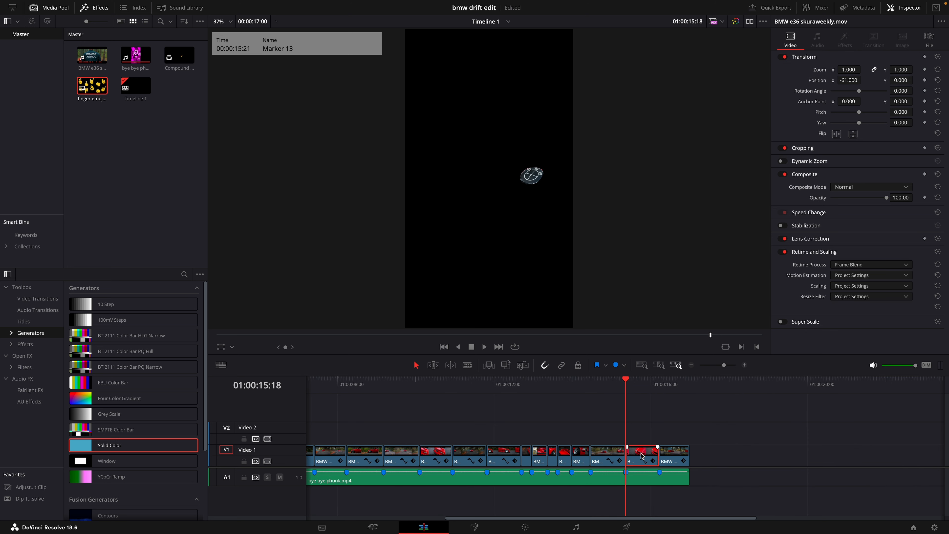
pyautogui.moveTo(641, 454); pyautogui.dragTo(640, 444)
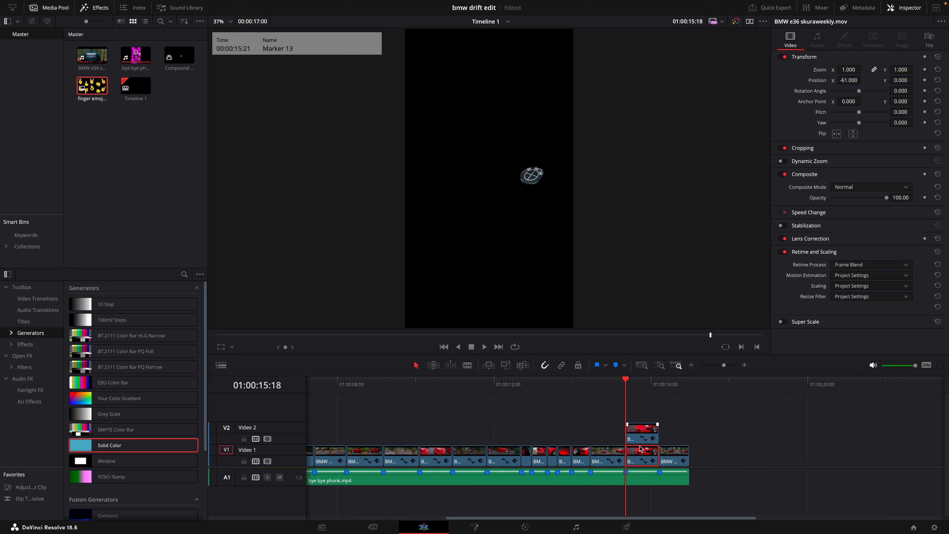
pyautogui.click(643, 439)
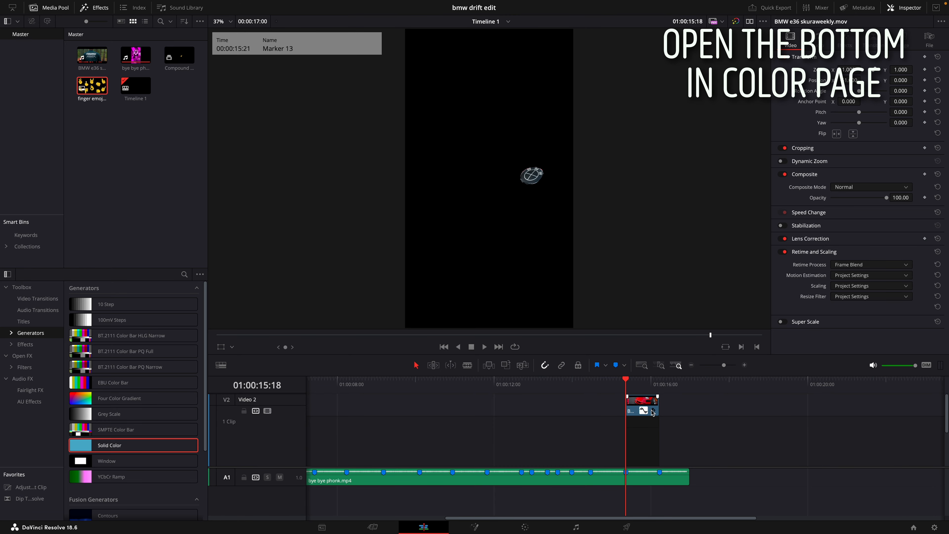
pyautogui.click(643, 411)
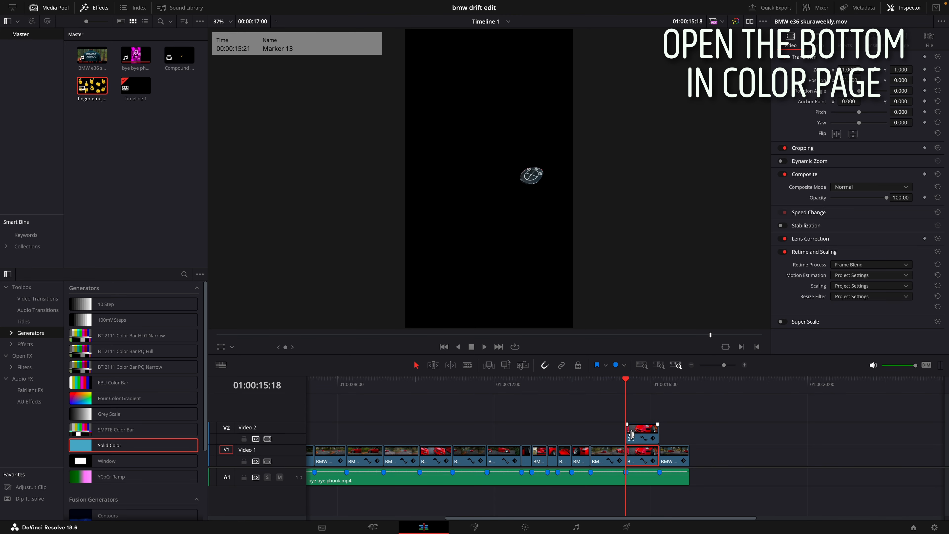
# Invert the logo mask of the Video 1 copy on the Color page and realign the Video 2 logo clip above it
pyautogui.rightClick(639, 454)
pyautogui.click(524, 527)
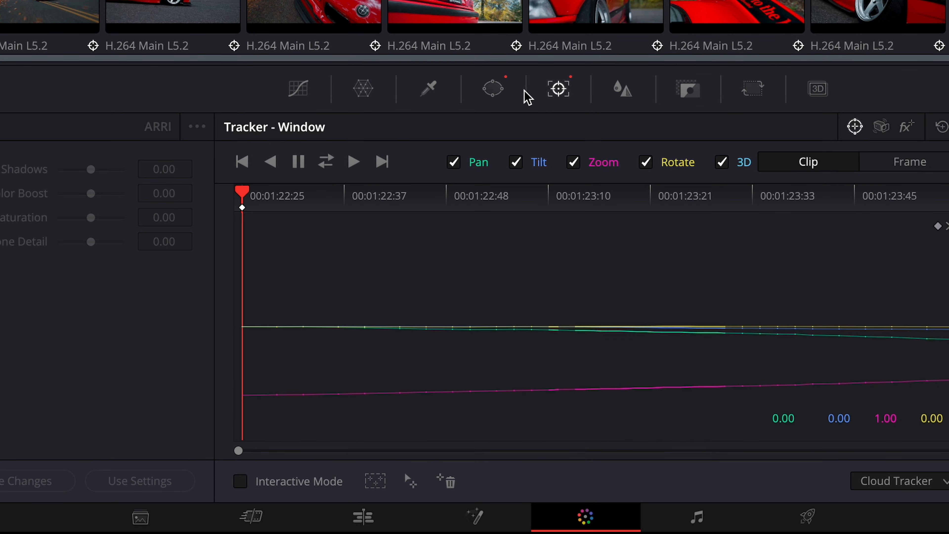
pyautogui.click(498, 93)
pyautogui.click(630, 361)
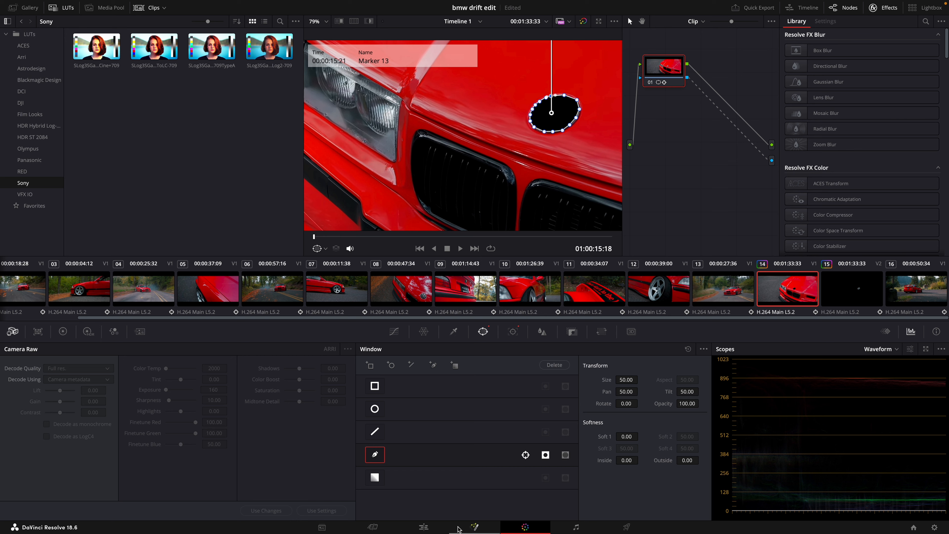
pyautogui.click(441, 528)
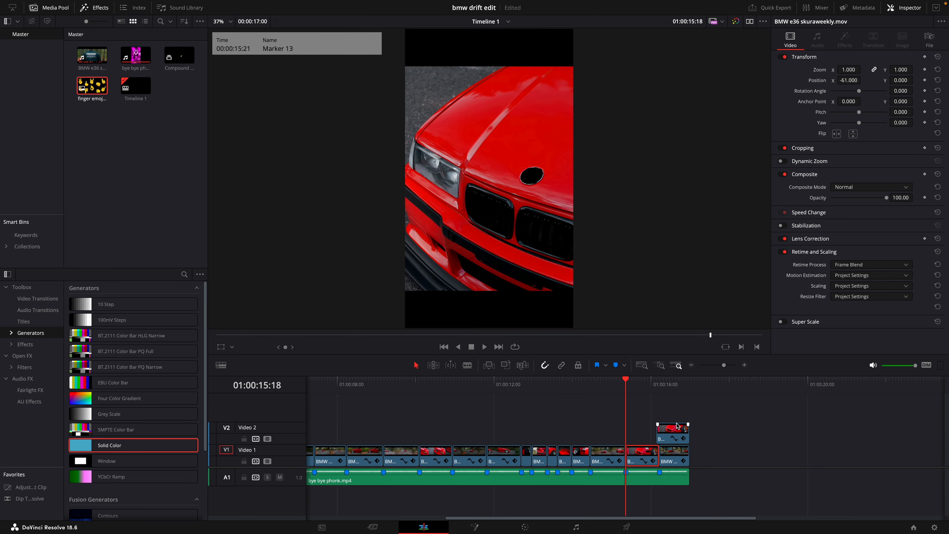
pyautogui.moveTo(676, 426); pyautogui.dragTo(645, 427)
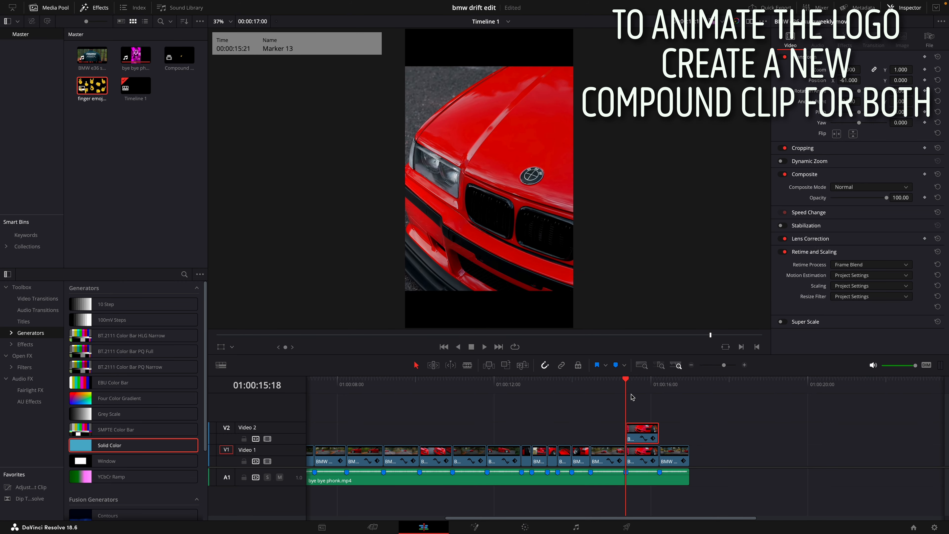
# Turn the Video 2 logo clip and the Video 1 hood clip into two separate compound clips with the default names
pyautogui.rightClick(639, 438)
pyautogui.click(681, 165)
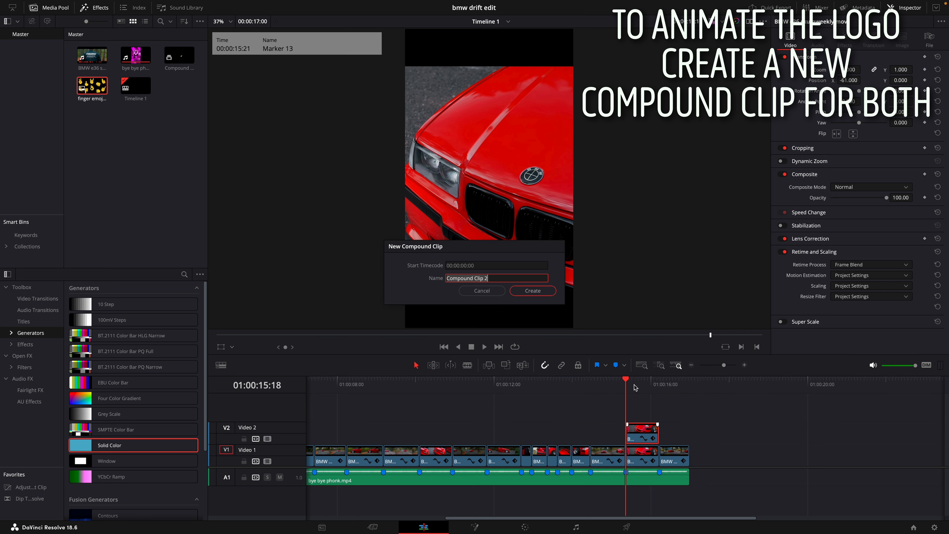
pyautogui.click(544, 294)
pyautogui.rightClick(639, 438)
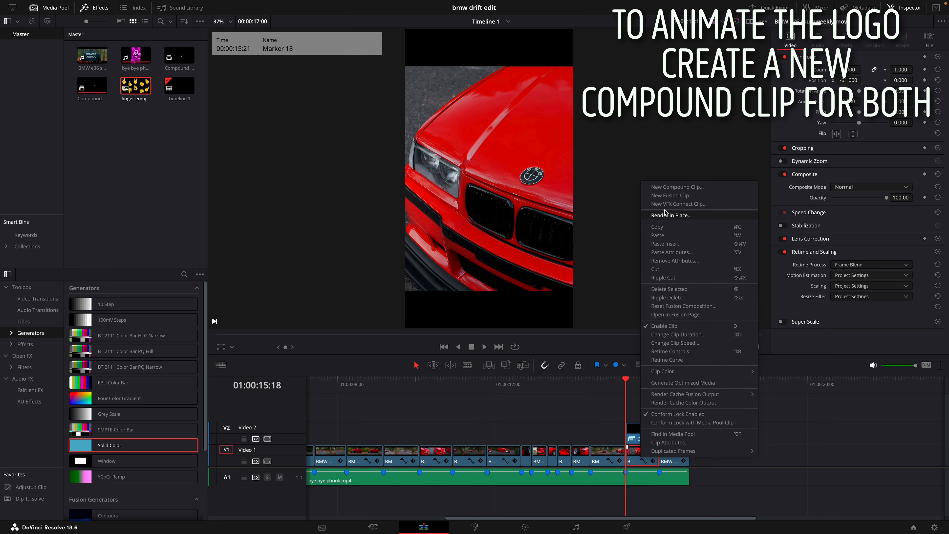
pyautogui.click(664, 188)
pyautogui.click(541, 293)
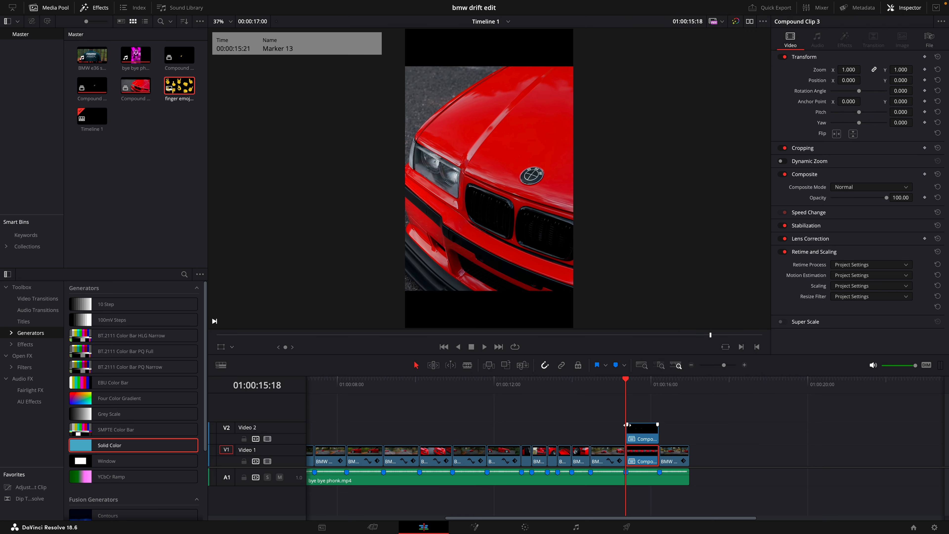
# Play through the hood section and open the Video 2 logo compound clip in the Fusion page
pyautogui.moveTo(626, 379)
pyautogui.mouseDown()
pyautogui.moveTo(643, 381)
pyautogui.moveTo(626, 380)
pyautogui.mouseUp()
pyautogui.press('space')
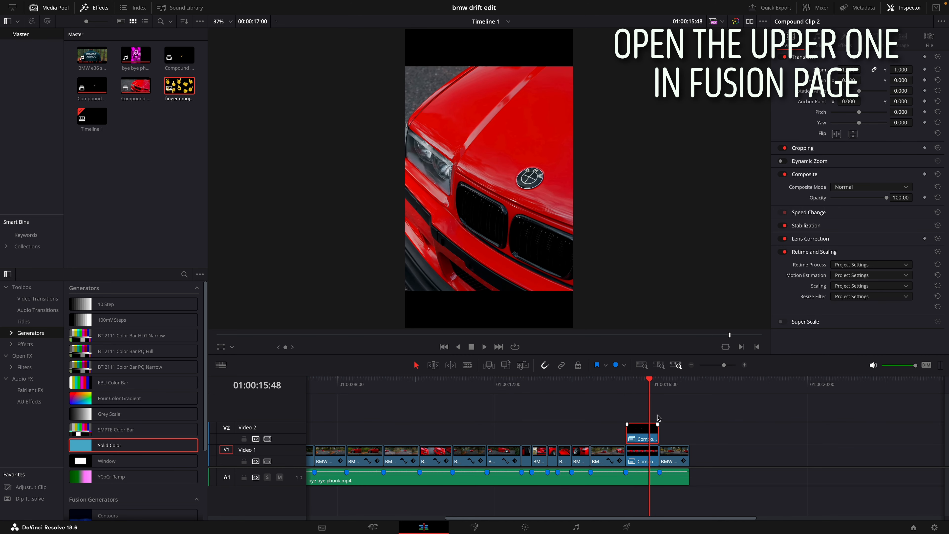
pyautogui.rightClick(638, 434)
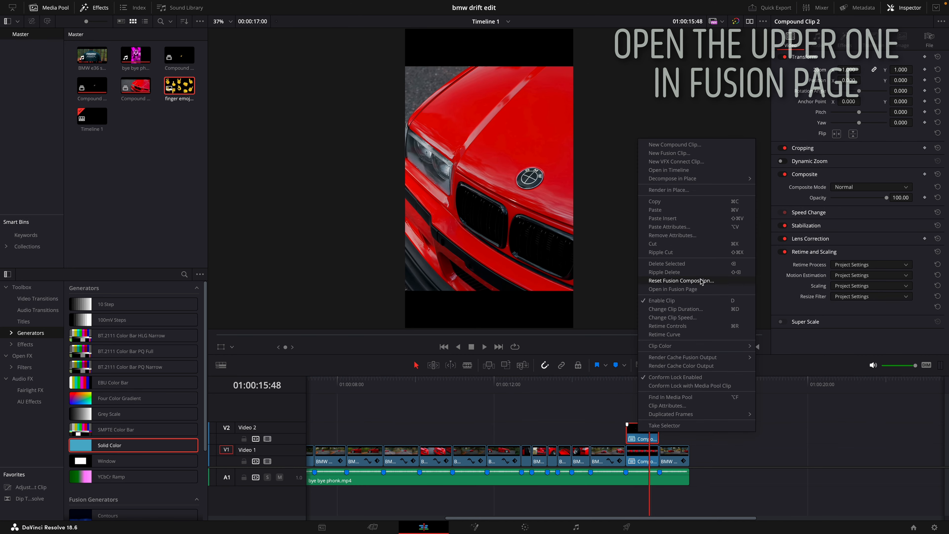
pyautogui.click(686, 289)
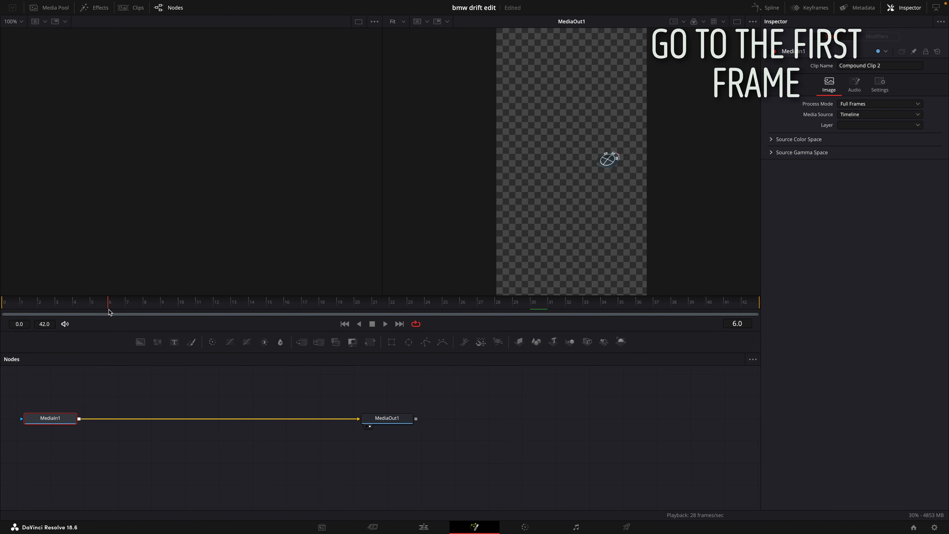
# Go to the first frame and add a Transform (Xf) node between MediaIn1 and MediaOut1
pyautogui.click(0, 308)
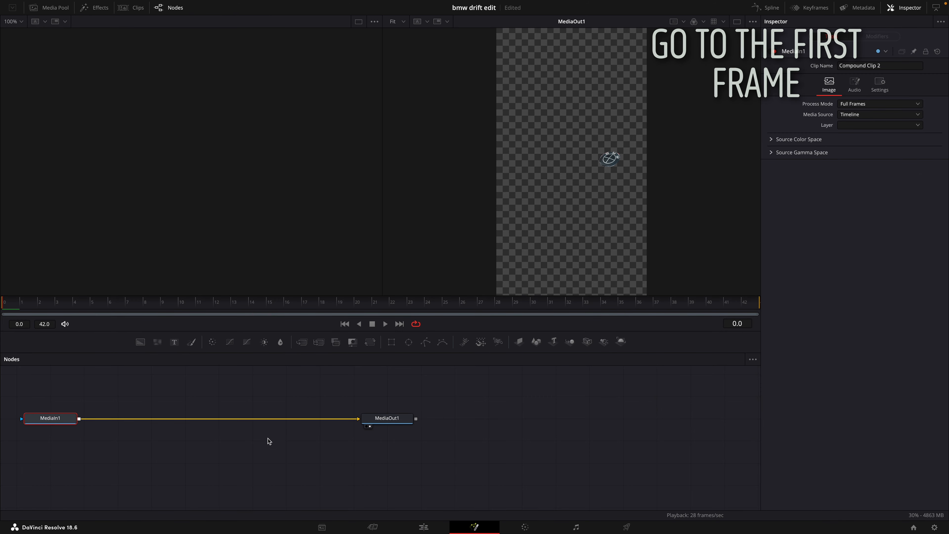
pyautogui.hotkey('shift', 'space')
pyautogui.write('transform')
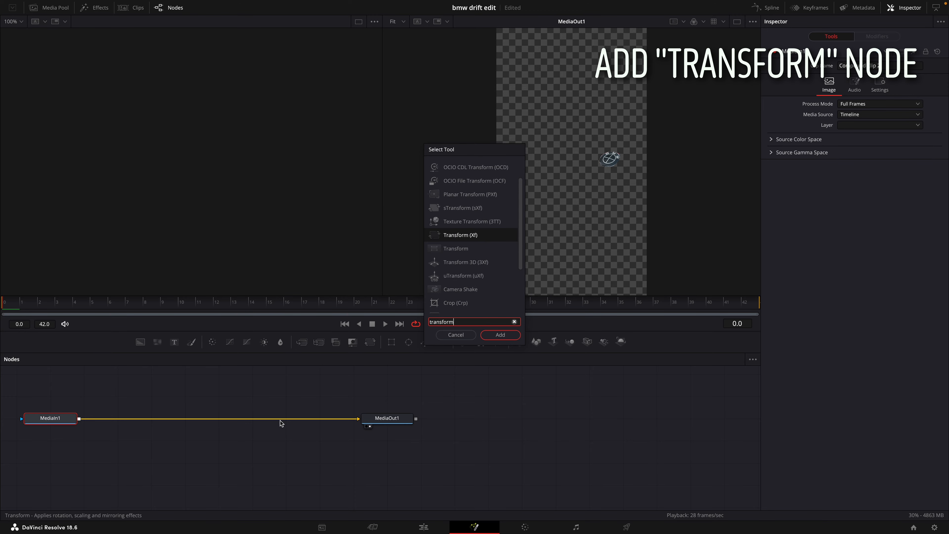
pyautogui.press('Return')
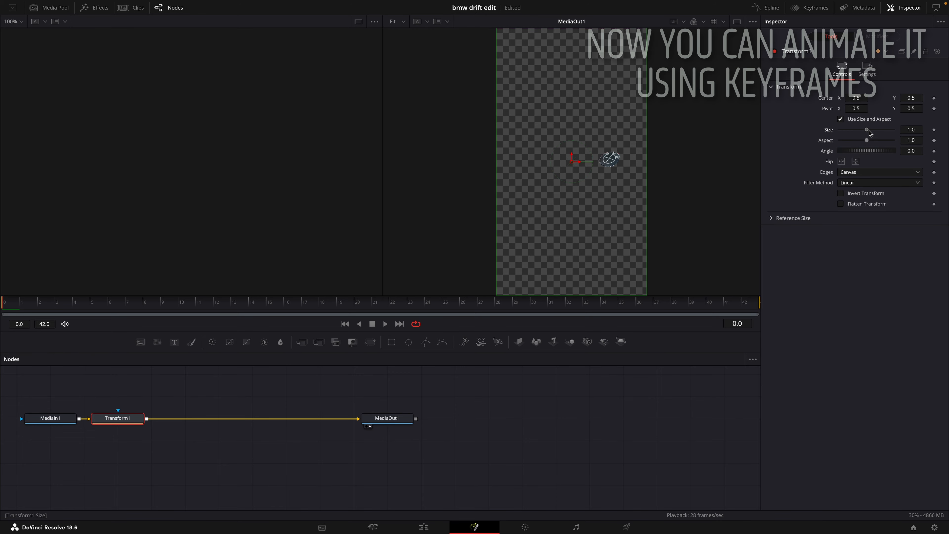
# Enlarge the logo to a size of 2.08 and shift its centre at the clip's start, undoing the unwanted adjustments
pyautogui.moveTo(866, 129); pyautogui.dragTo(895, 108)
pyautogui.moveTo(911, 108); pyautogui.dragTo(876, 109)
pyautogui.moveTo(856, 98); pyautogui.dragTo(862, 98)
pyautogui.click(433, 387)
pyautogui.press('super+z')
pyautogui.press('super+z')
pyautogui.press('super+z')
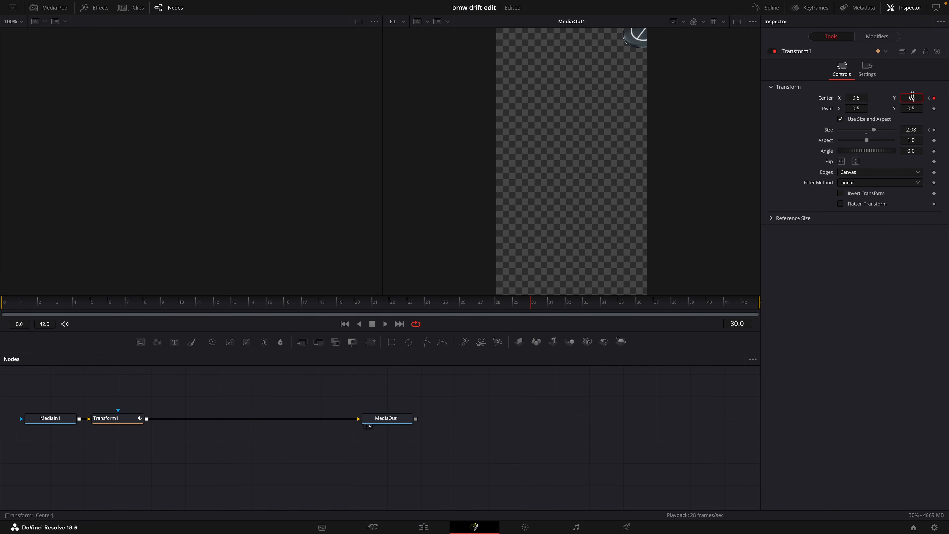
# At frame 30, keyframe the Transform's centre back to 0.5, 0.5 and its size to 1.0
pyautogui.write('5')
pyautogui.press('Tab')
pyautogui.click(866, 133)
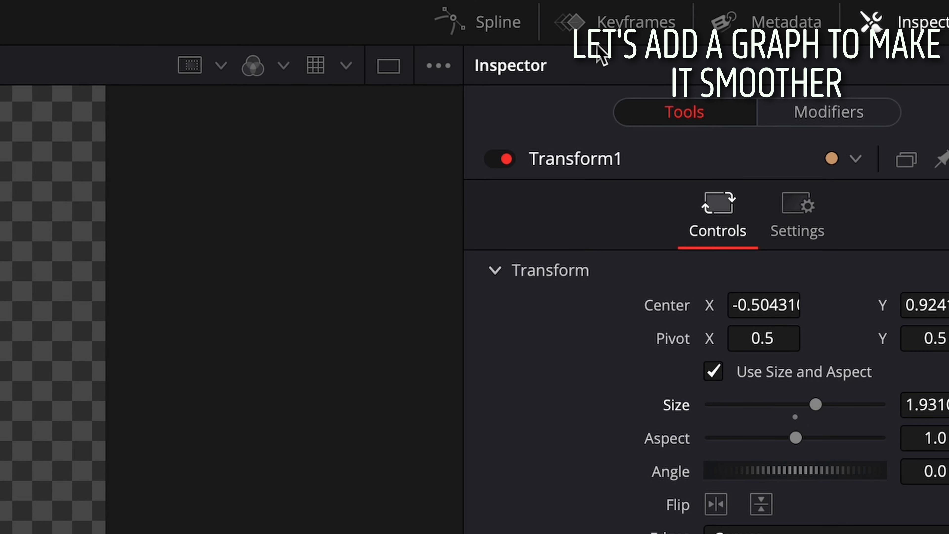
# Display the Transform's Center displacement curve in the Spline editor and shape it to rise steeply, then level out towards frame 30
pyautogui.click(500, 31)
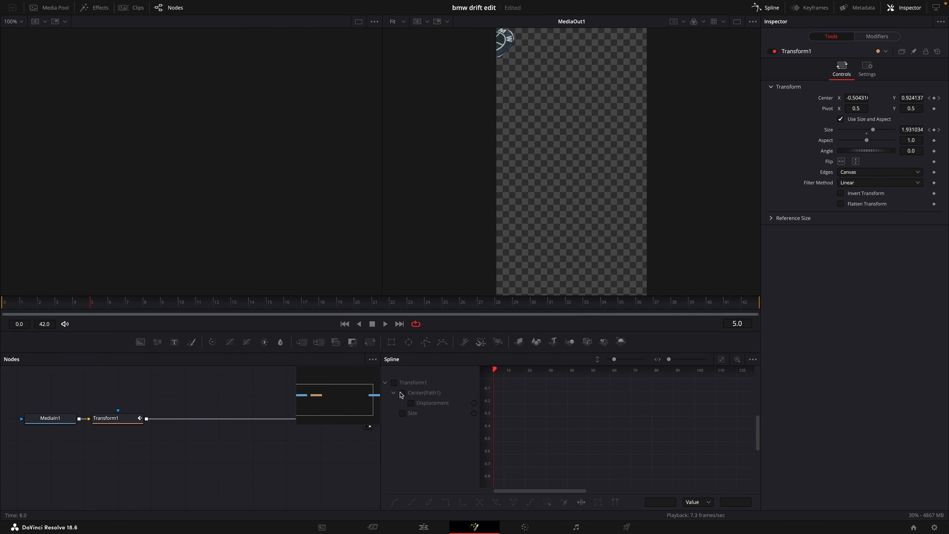
pyautogui.click(402, 370)
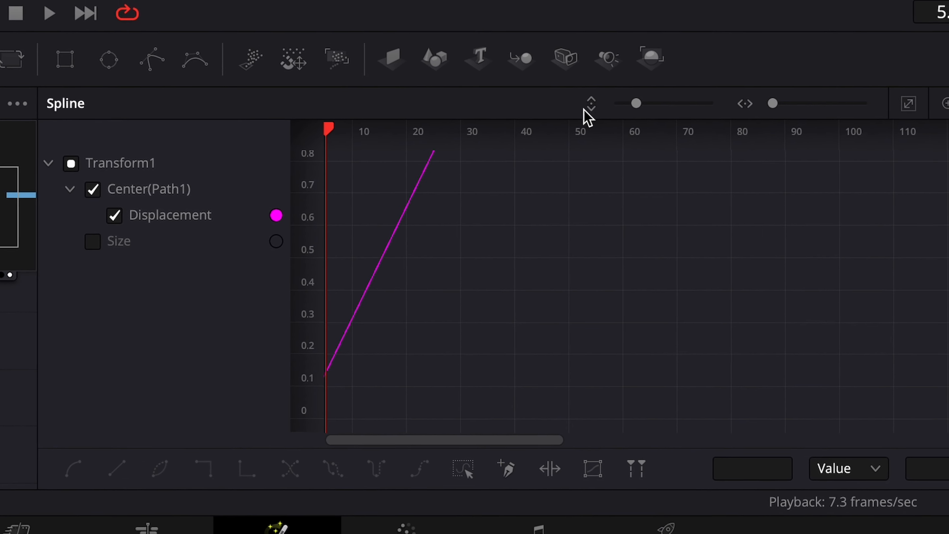
pyautogui.moveTo(579, 110); pyautogui.dragTo(505, 123)
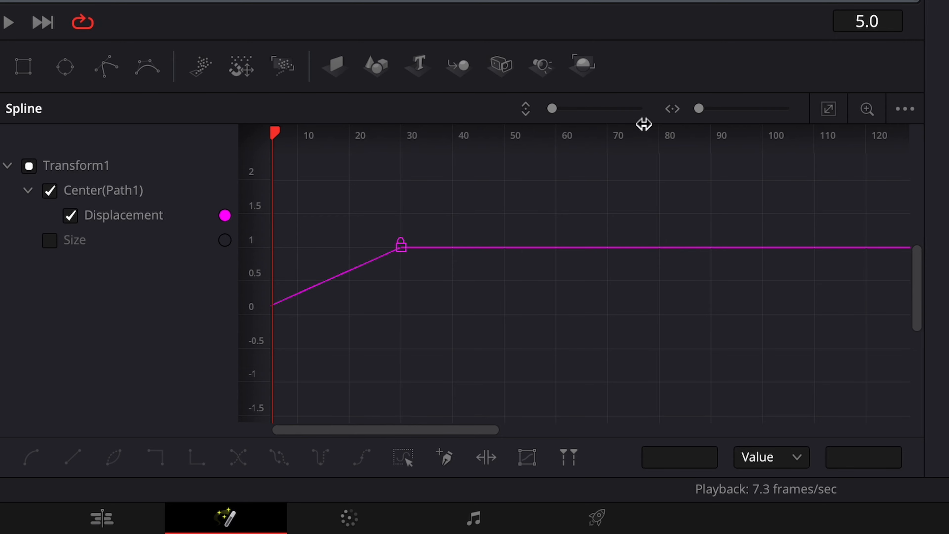
pyautogui.click(828, 109)
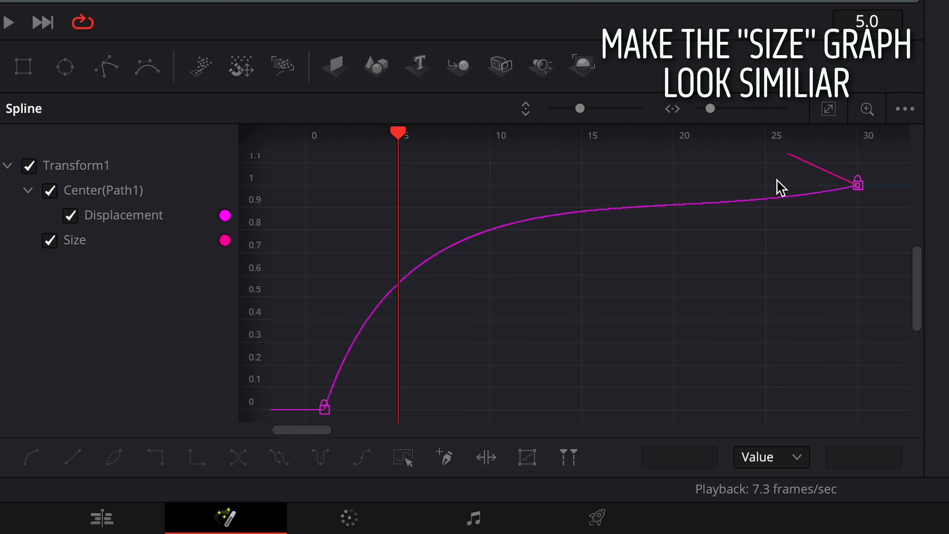
# Bend the Size curve into a similar ease, dropping fast from its first keyframe and levelling out, and play the animation
pyautogui.scroll(-1, 514, 220)
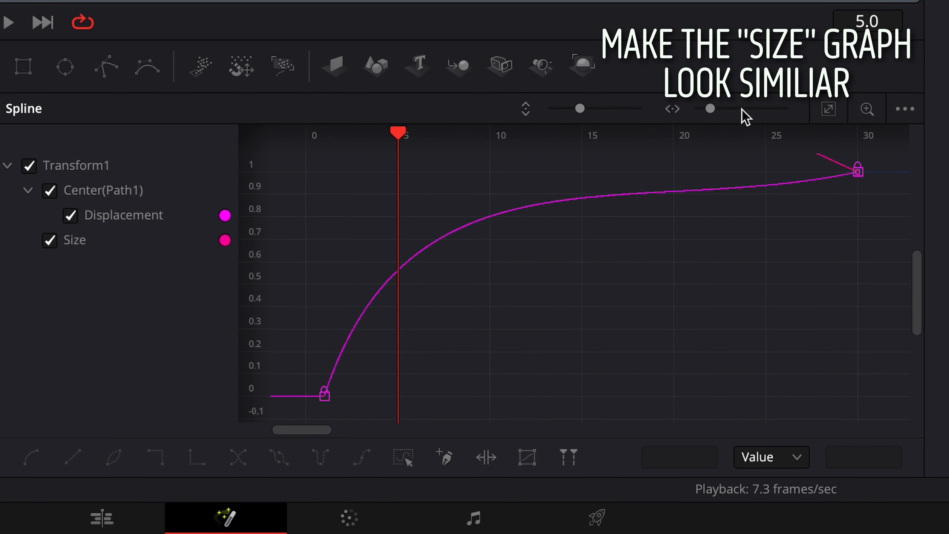
pyautogui.click(828, 110)
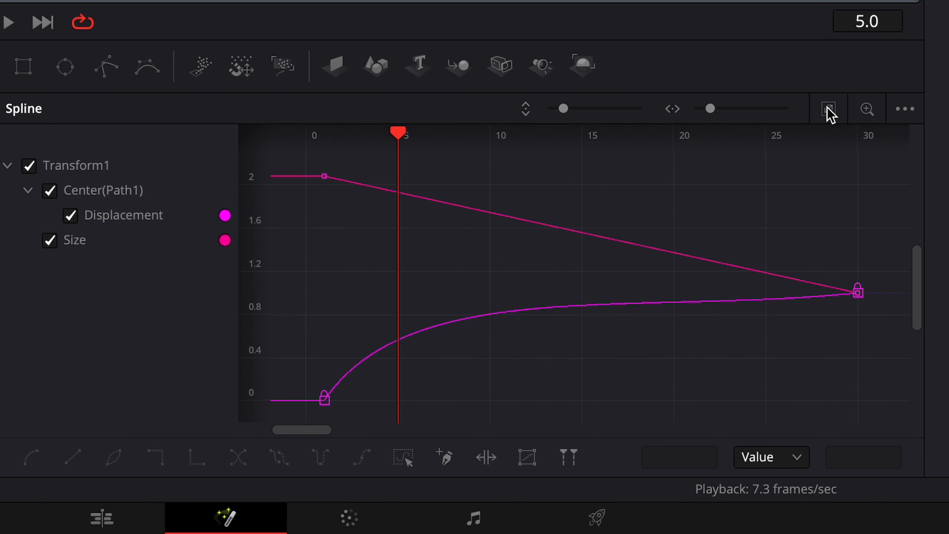
pyautogui.click(323, 177)
pyautogui.moveTo(492, 220); pyautogui.dragTo(340, 324)
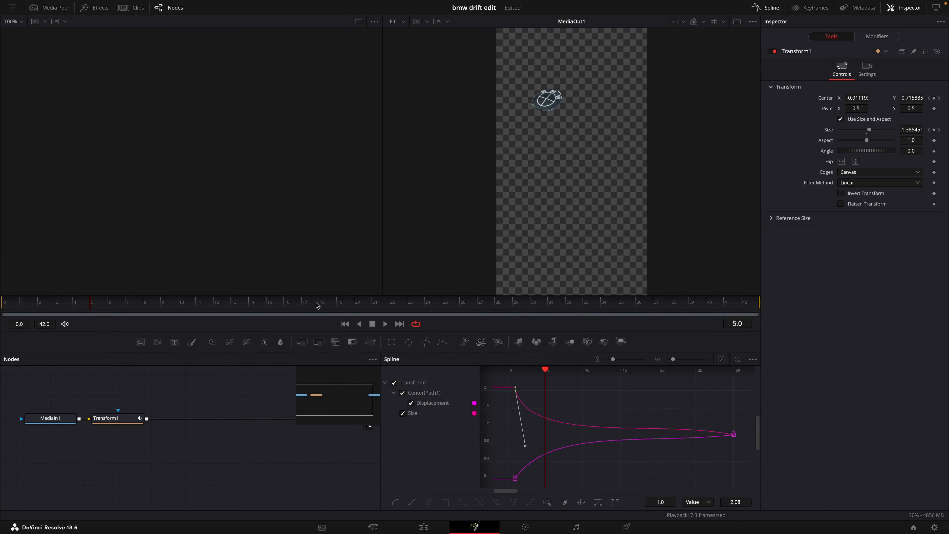
pyautogui.press('space')
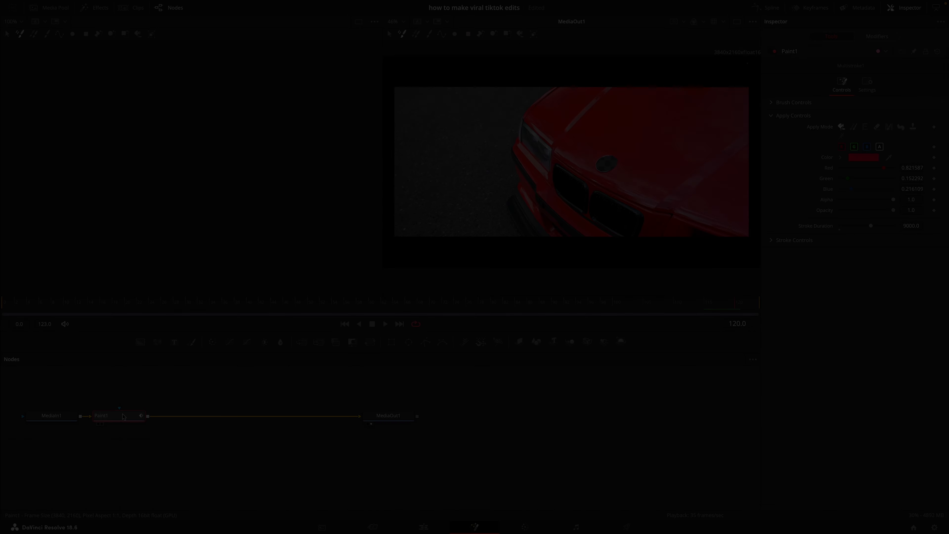
# Replace the hood clip's Paint node with a new one at the first frame and sample the hood's red as its colour
pyautogui.press('Delete')
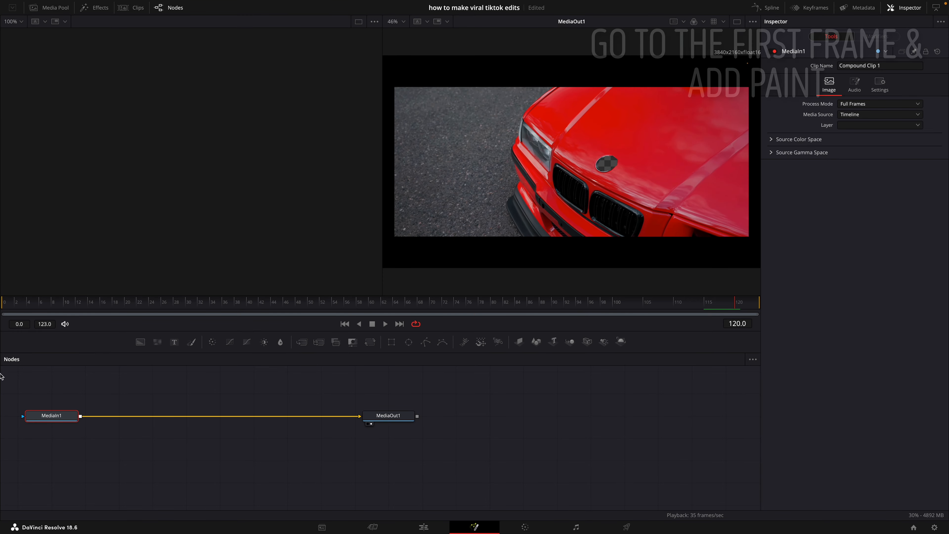
pyautogui.press('Home')
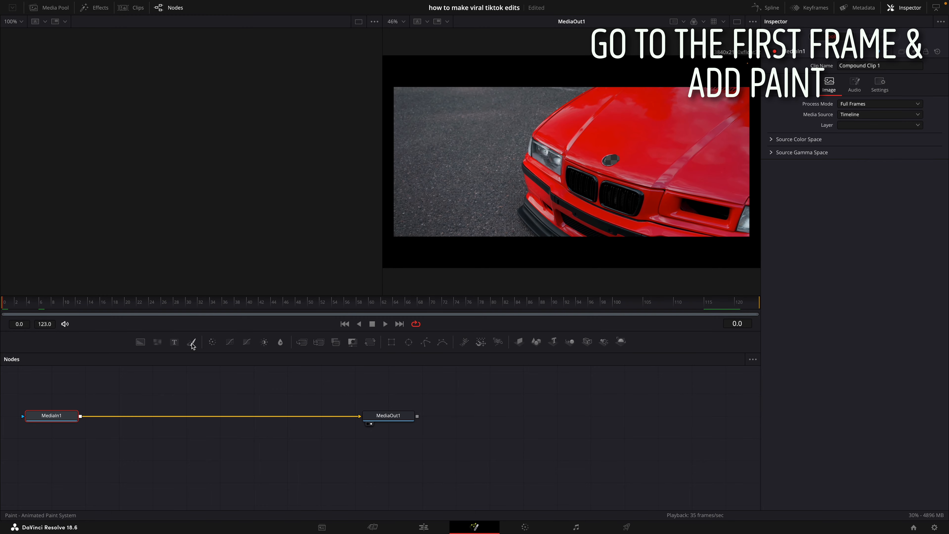
pyautogui.moveTo(192, 346)
pyautogui.mouseDown()
pyautogui.moveTo(150, 450)
pyautogui.moveTo(146, 414)
pyautogui.mouseUp()
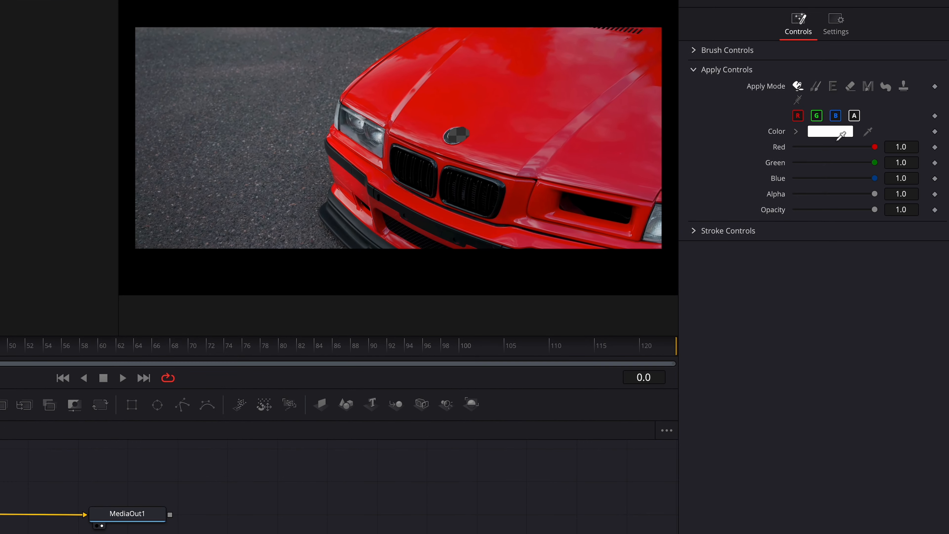
pyautogui.moveTo(841, 135); pyautogui.dragTo(510, 144)
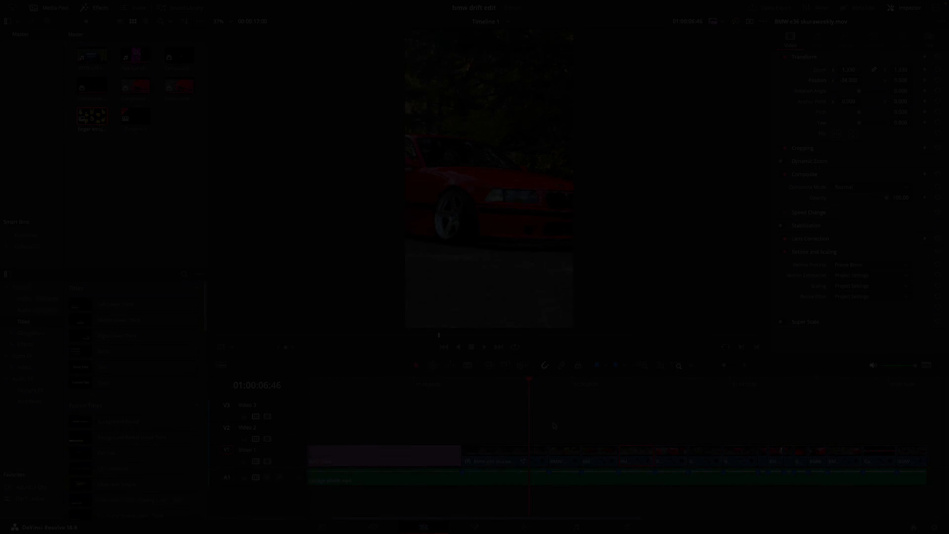
# Place an Adjustment Clip on Video 2 above the second BMW clip and trim it to that clip's length
pyautogui.moveTo(30, 489); pyautogui.dragTo(543, 431)
pyautogui.moveTo(617, 428); pyautogui.dragTo(617, 429)
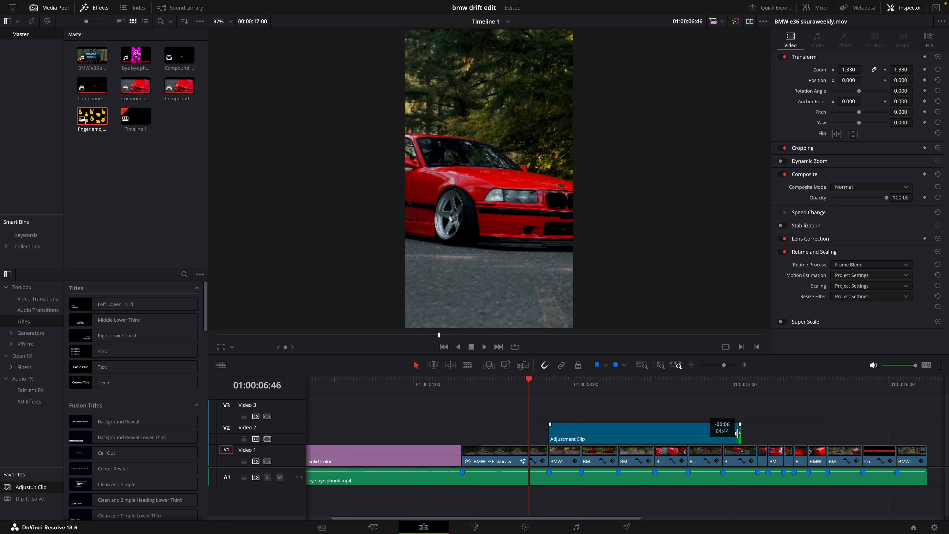
pyautogui.moveTo(745, 433); pyautogui.dragTo(573, 430)
# Open the adjustment clip in the Fusion page and add a Camera Shake (CShk) node after MediaIn1
pyautogui.click(561, 385)
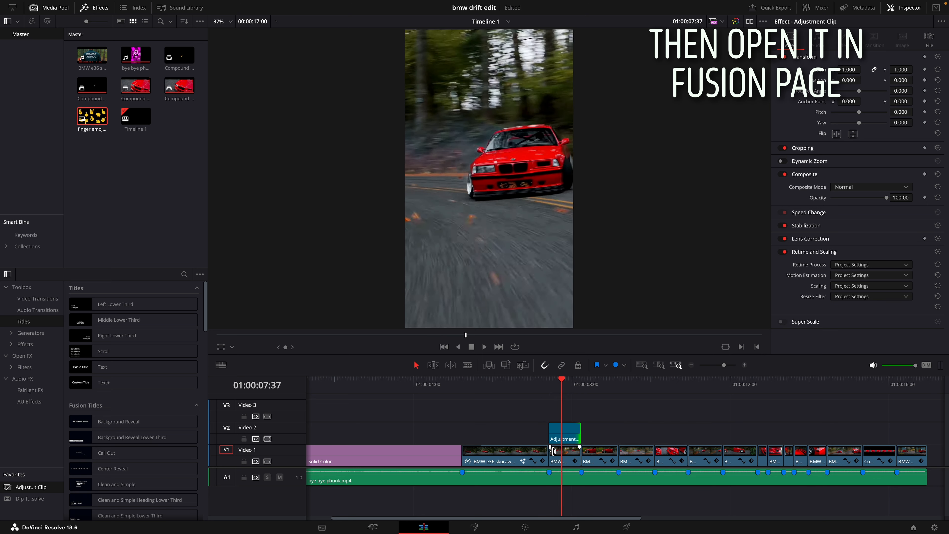
pyautogui.click(475, 527)
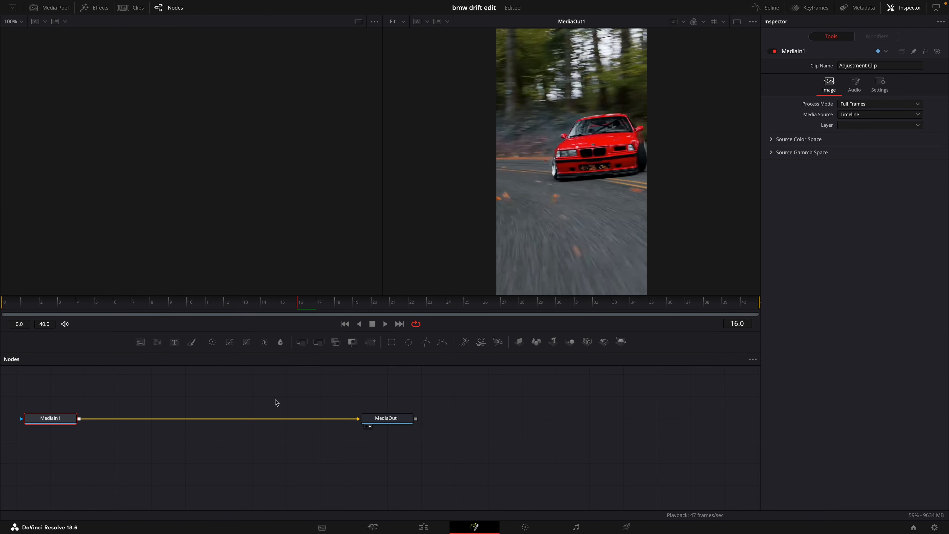
pyautogui.hotkey('shift', 'space')
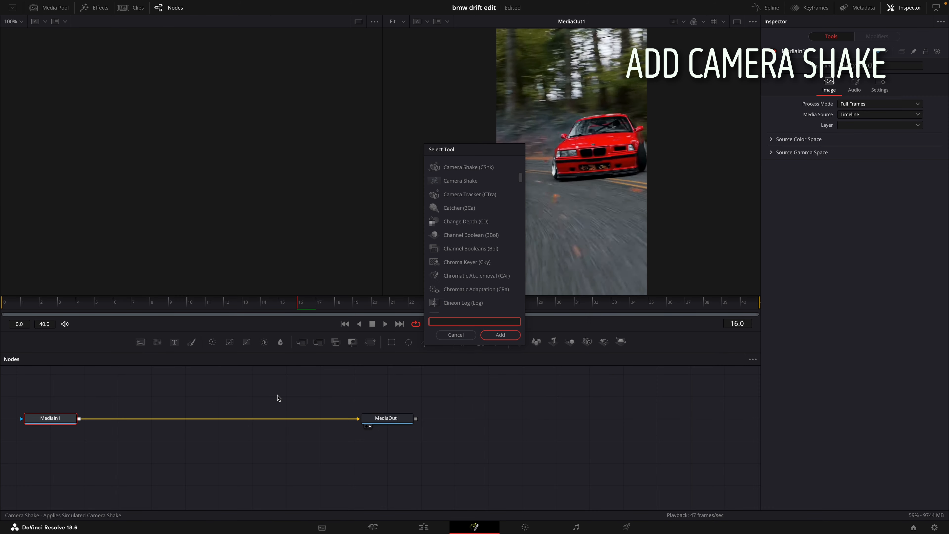
pyautogui.write('camera shake')
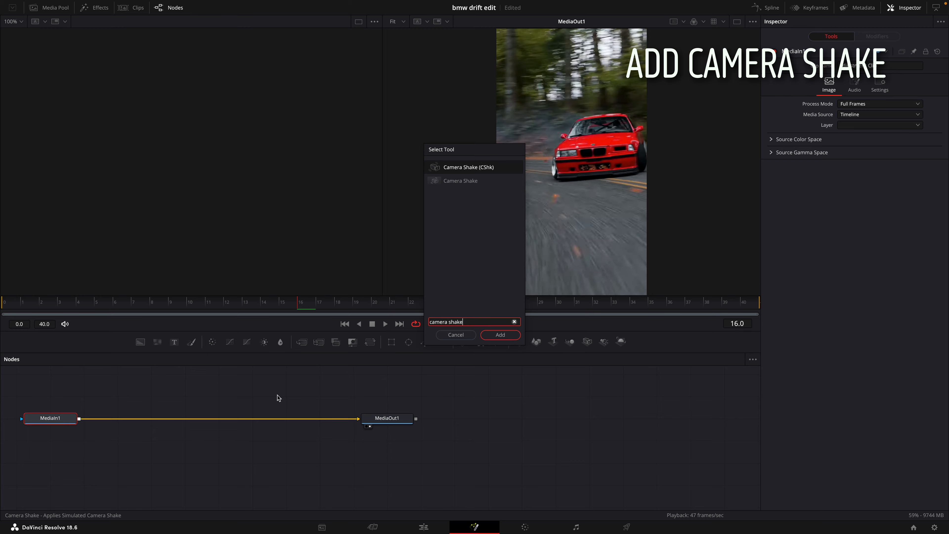
pyautogui.press('Return')
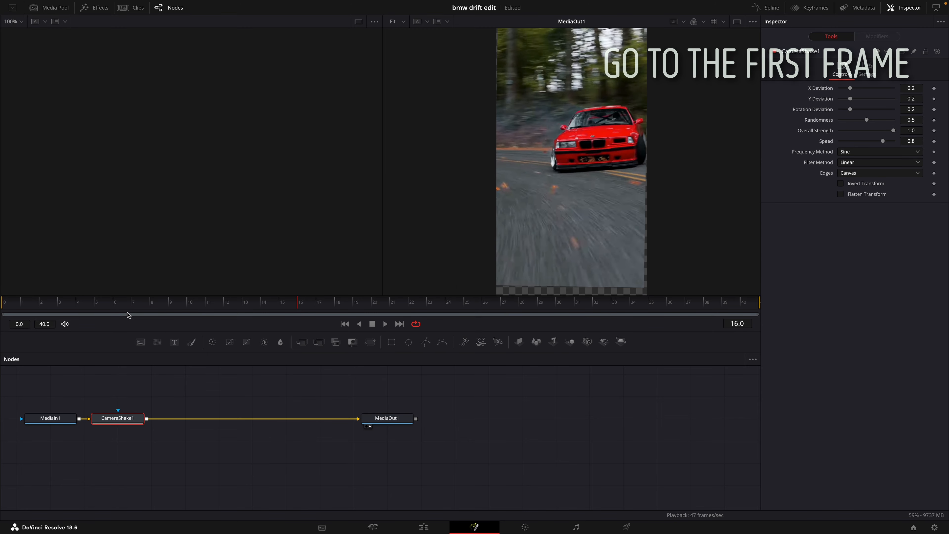
# Keyframe the camera shake's Overall Strength at 1.0 on the first frame and 0.0 on frame 31, and play the result
pyautogui.click(1, 294)
pyautogui.click(933, 131)
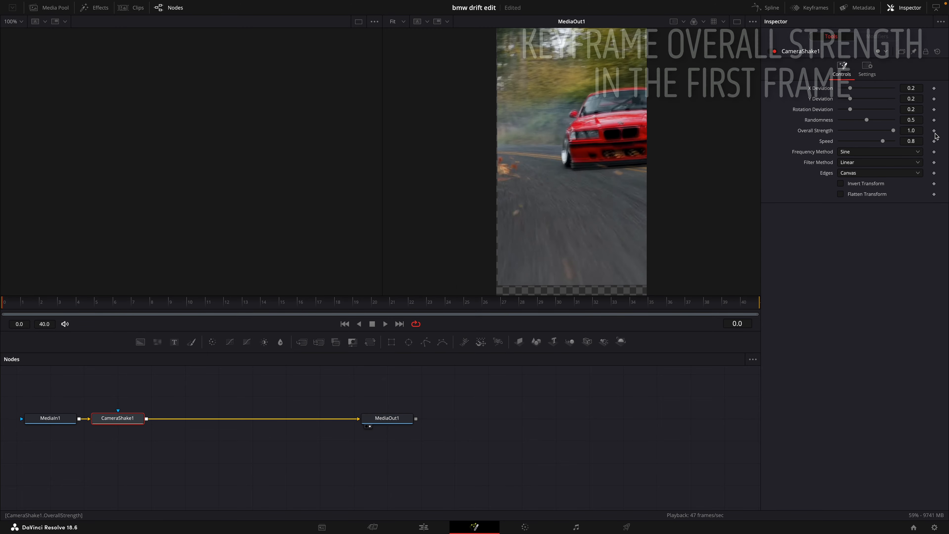
pyautogui.click(585, 309)
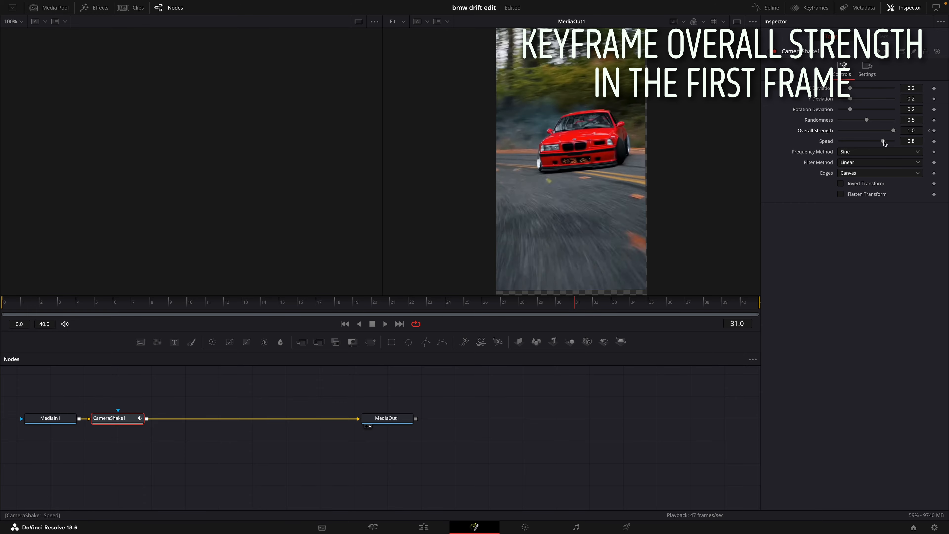
pyautogui.click(934, 131)
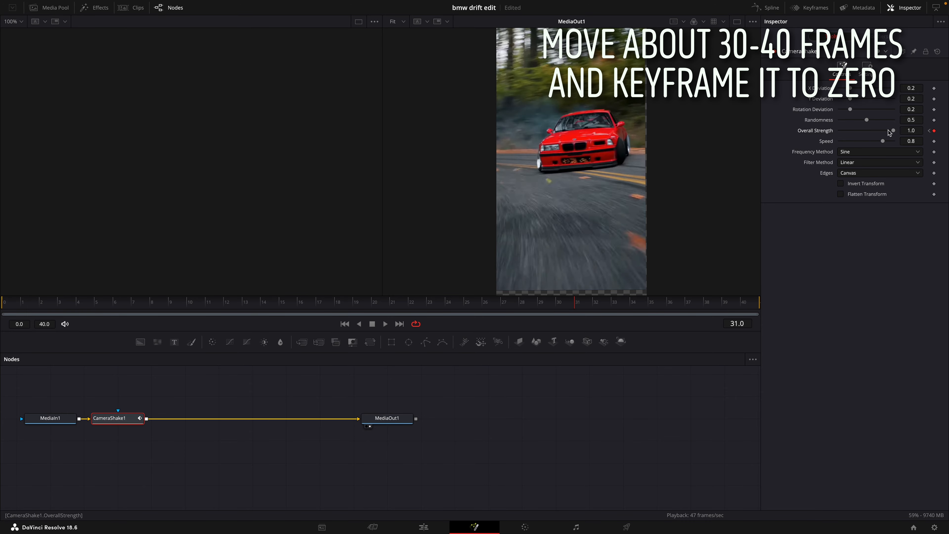
pyautogui.moveTo(892, 131); pyautogui.dragTo(839, 131)
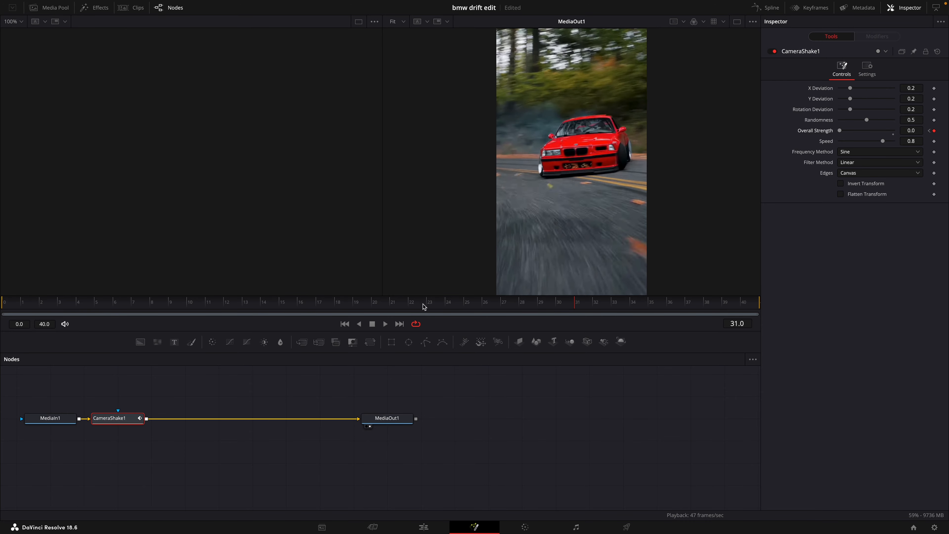
pyautogui.press('space')
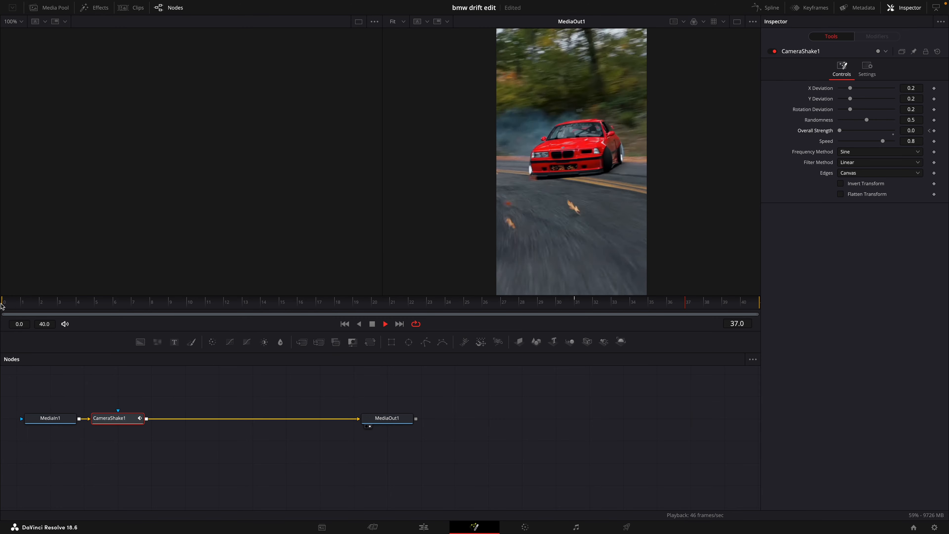
# Return to the first frame, keep X Deviation at 0.2, set Y Deviation to 0.354, and preview the shake
pyautogui.click(2, 305)
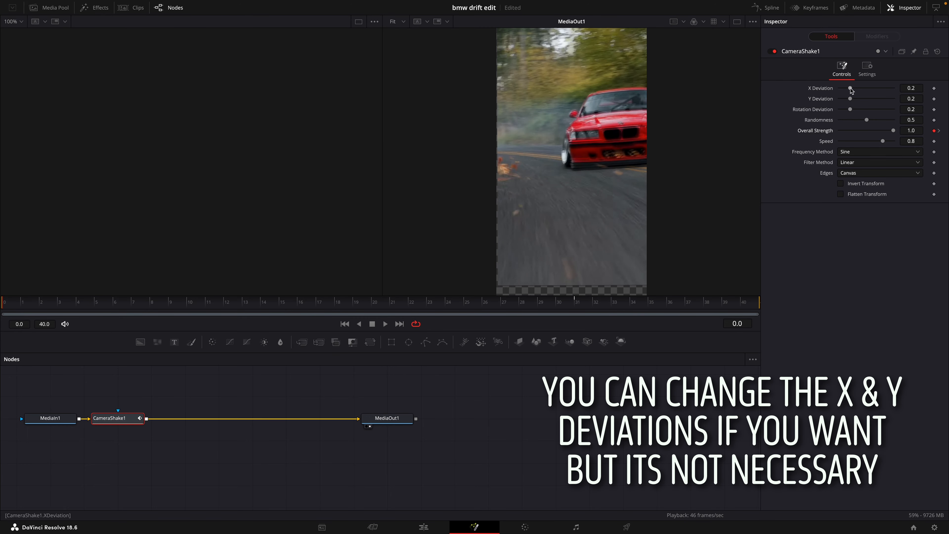
pyautogui.moveTo(855, 88); pyautogui.dragTo(848, 91)
pyautogui.click(850, 92)
pyautogui.moveTo(849, 98); pyautogui.dragTo(858, 102)
pyautogui.press('space')
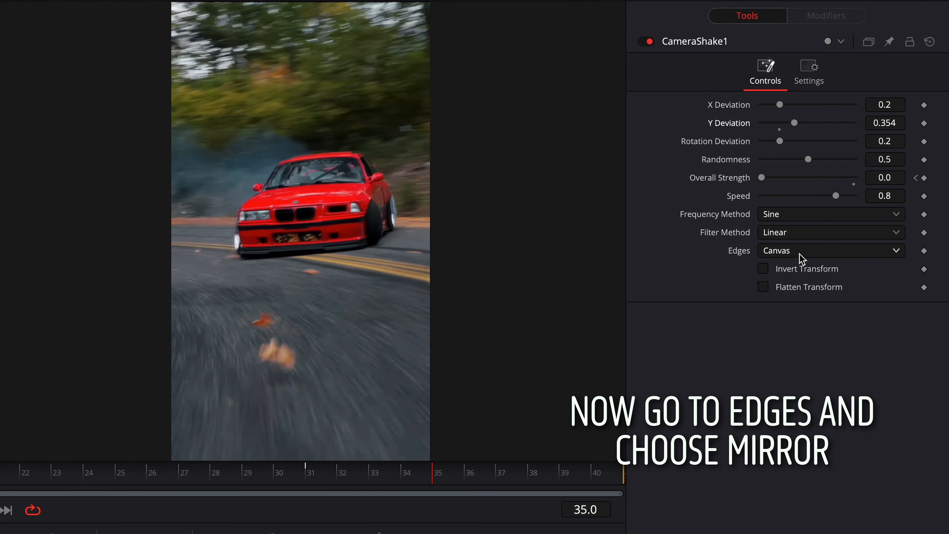
# Set the Camera Shake node's Edges option to Mirror
pyautogui.click(806, 241)
pyautogui.click(816, 306)
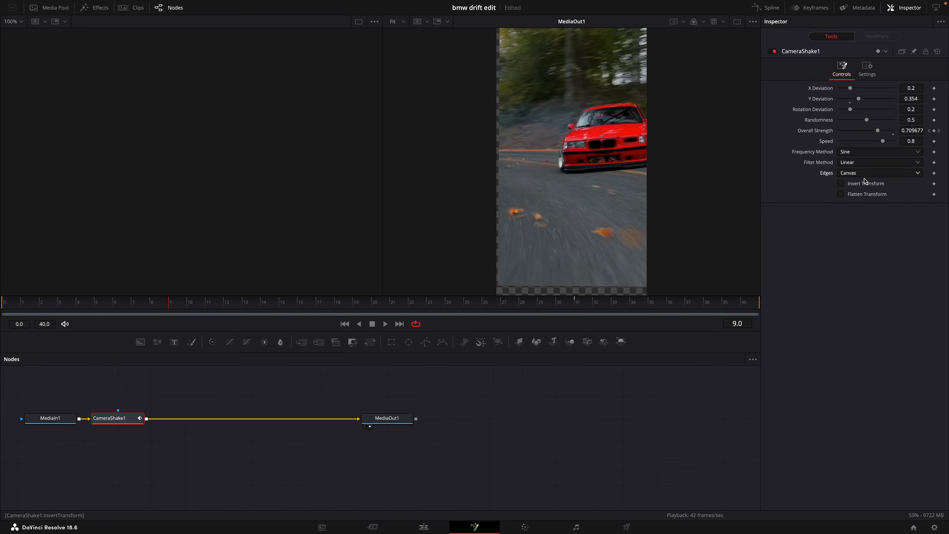
pyautogui.click(864, 176)
pyautogui.click(848, 212)
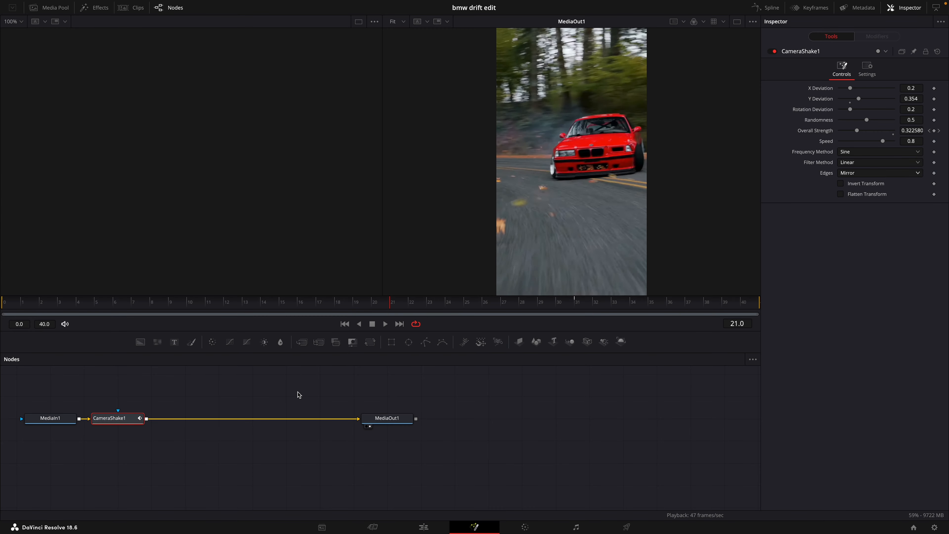
# Add a Directional Blur (DrBl) node after the CameraShake1 node
pyautogui.hotkey('shift', 'space')
pyautogui.write('di')
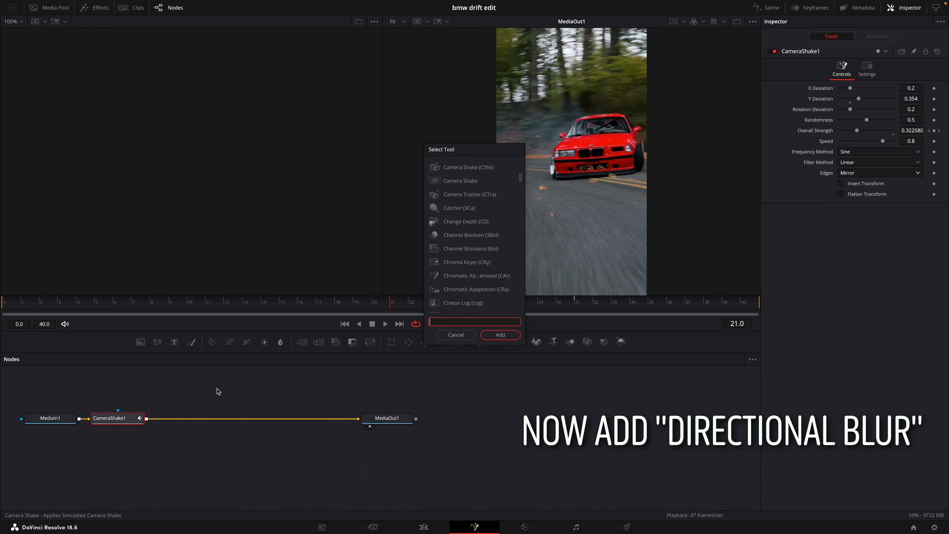
pyautogui.write('rec')
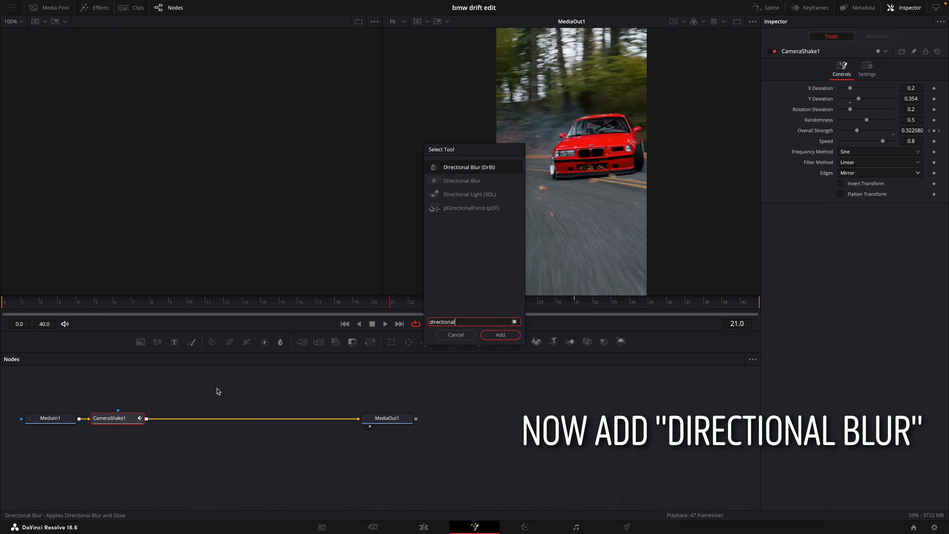
pyautogui.write('tional blur')
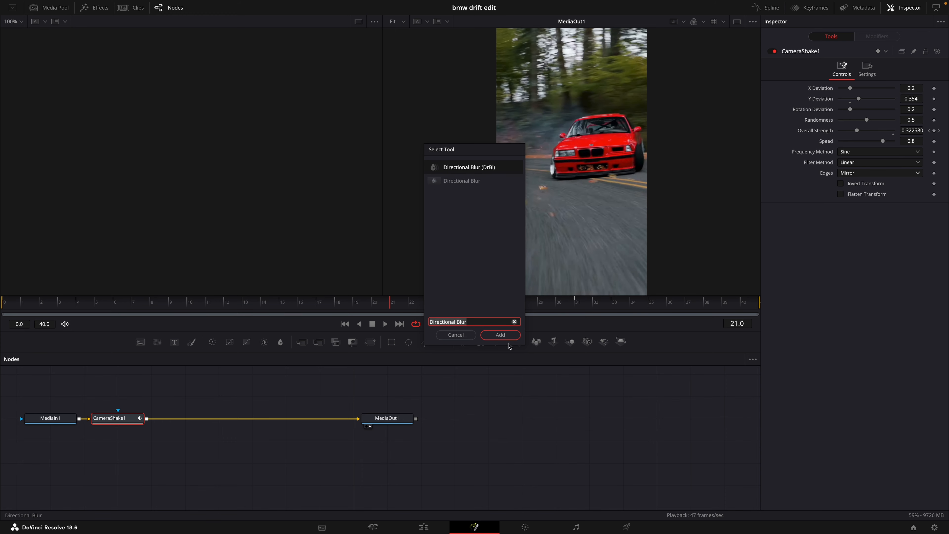
pyautogui.click(489, 336)
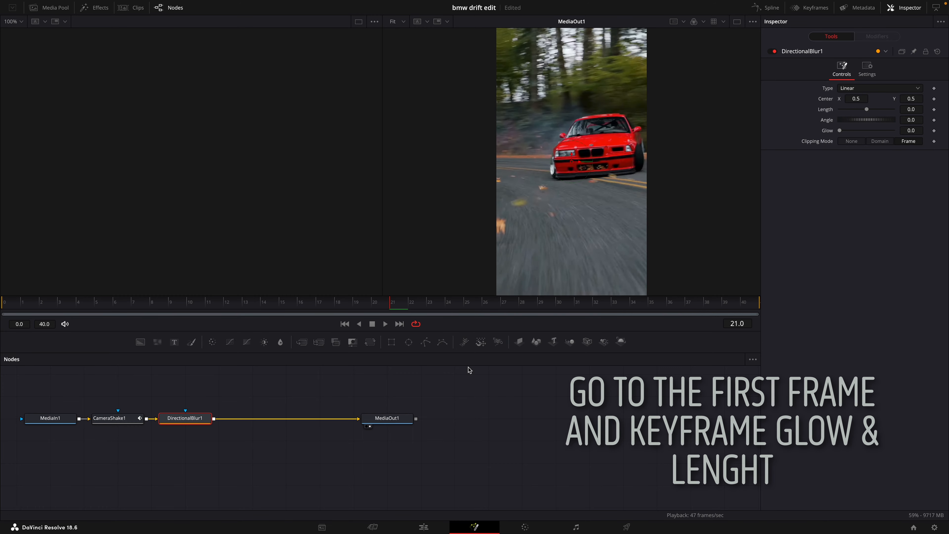
# On the first frame, keyframe the Directional Blur's Glow at 0.417, set Length to 0.029 and set Angle to about 92.4
pyautogui.click(150, 302)
pyautogui.click(2, 298)
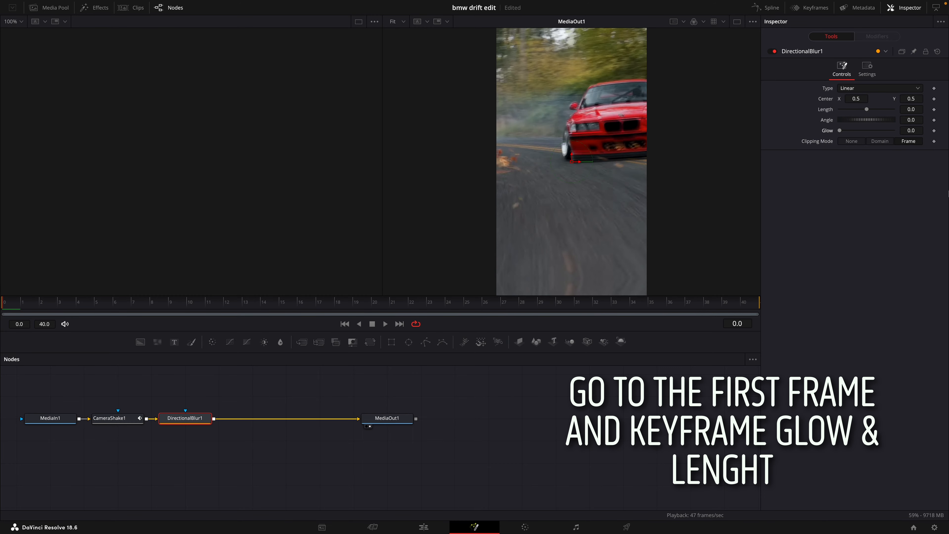
pyautogui.moveTo(840, 131); pyautogui.dragTo(870, 110)
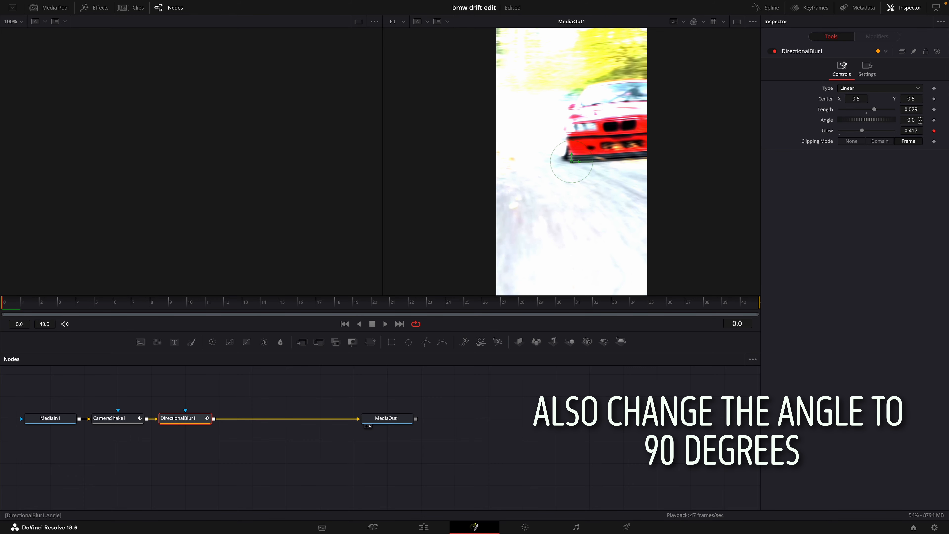
pyautogui.moveTo(847, 120); pyautogui.dragTo(589, 96)
pyautogui.moveTo(530, 85); pyautogui.dragTo(474, 47)
pyautogui.moveTo(918, 120); pyautogui.dragTo(906, 121)
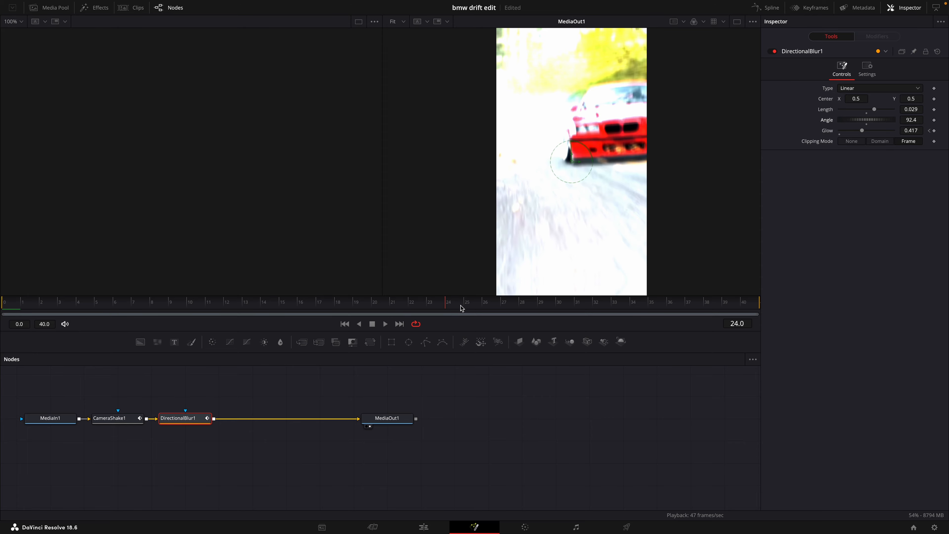
# Keyframe the Directional Blur's Length and Glow at frame 27, with Length at 0.065 on the first frame, and play the result
pyautogui.moveTo(462, 307); pyautogui.dragTo(506, 310)
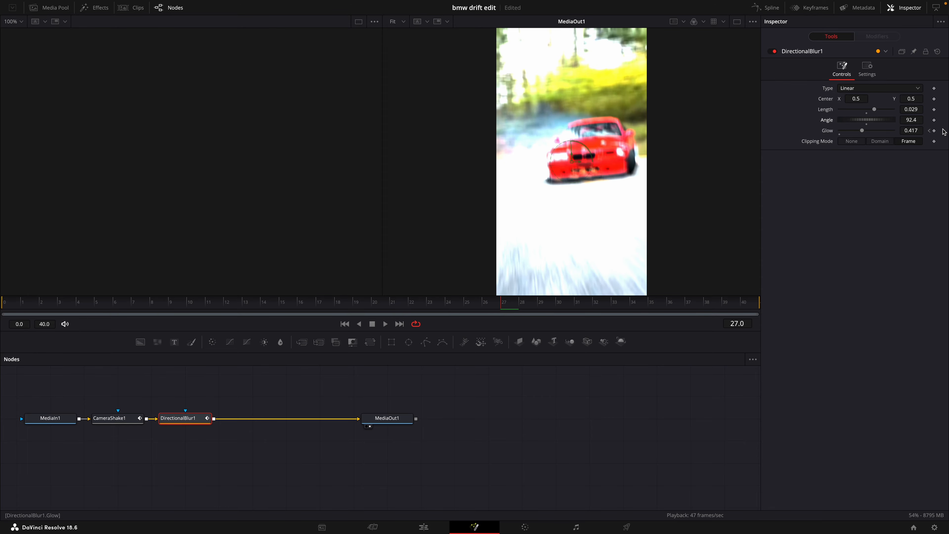
pyautogui.press('space')
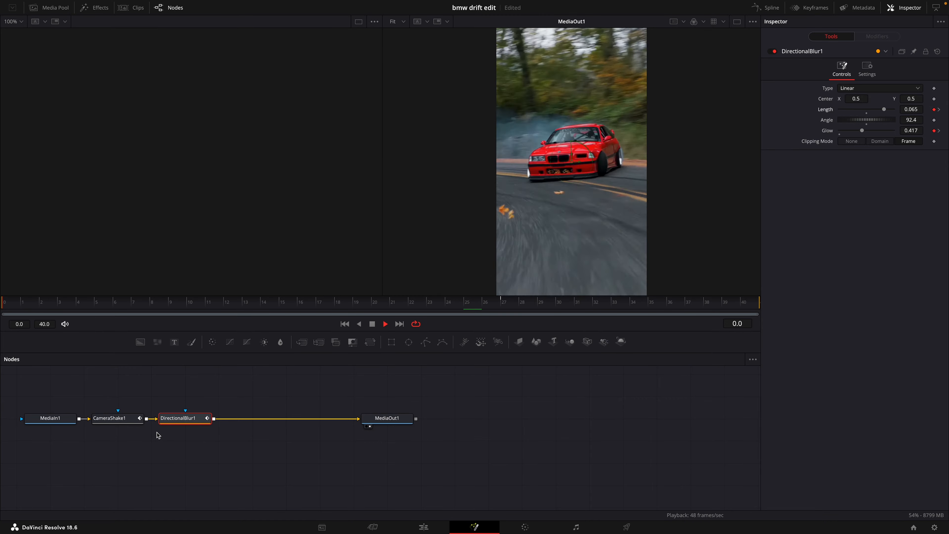
# Return to the Edit page and copy the adjustment clip on Video 2 over the other drift clips
pyautogui.click(423, 526)
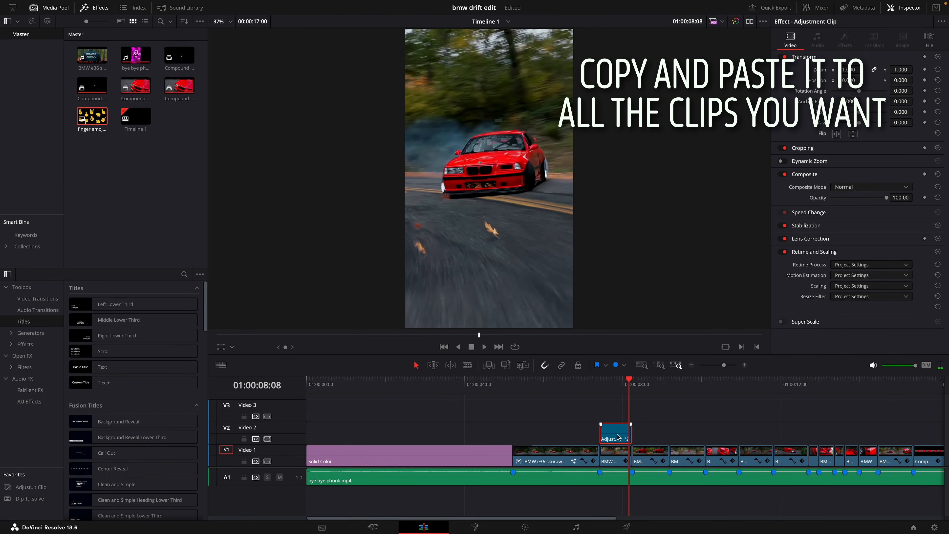
pyautogui.moveTo(617, 437); pyautogui.dragTo(797, 441)
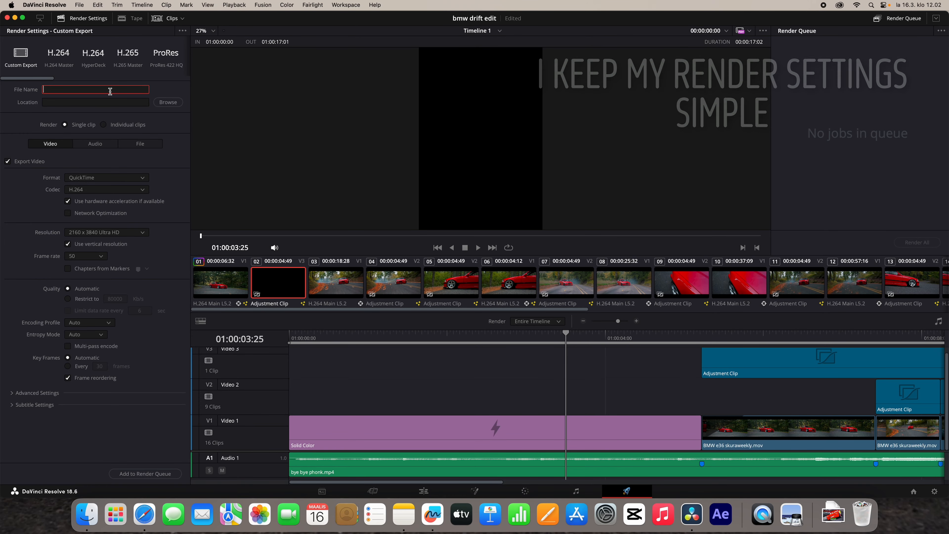
# Name the export file "bmw drift edit" and set its location to the Autoeditit folder in Documents
pyautogui.write('bmw drift edit')
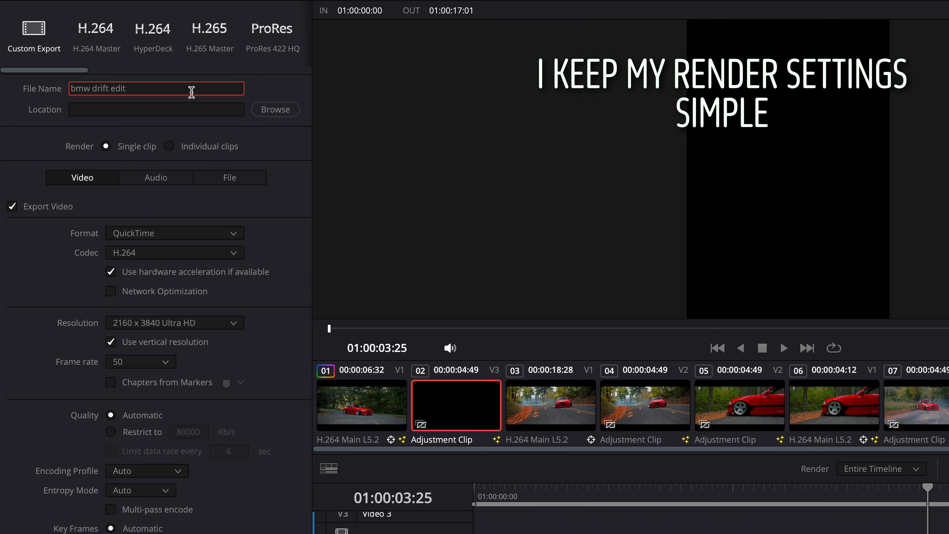
pyautogui.click(262, 107)
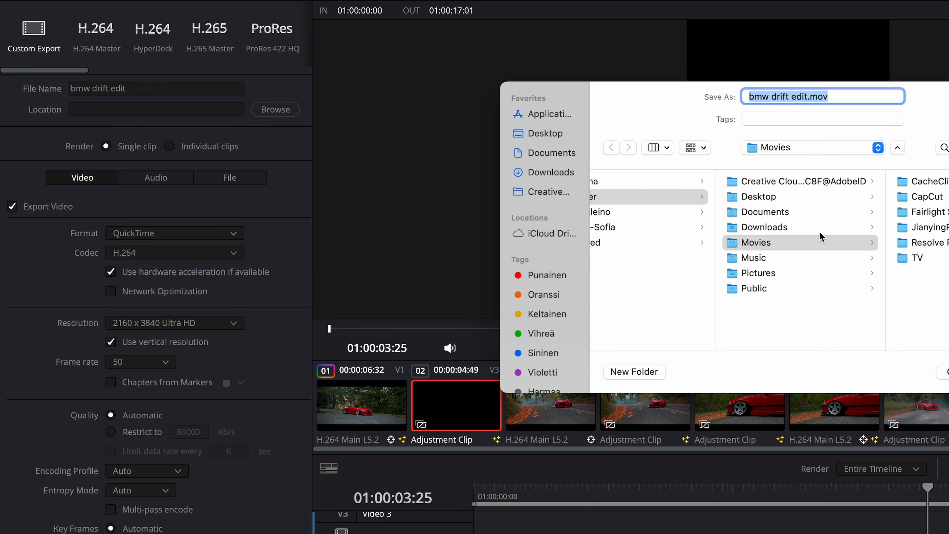
pyautogui.hscroll(-1, 699, 243)
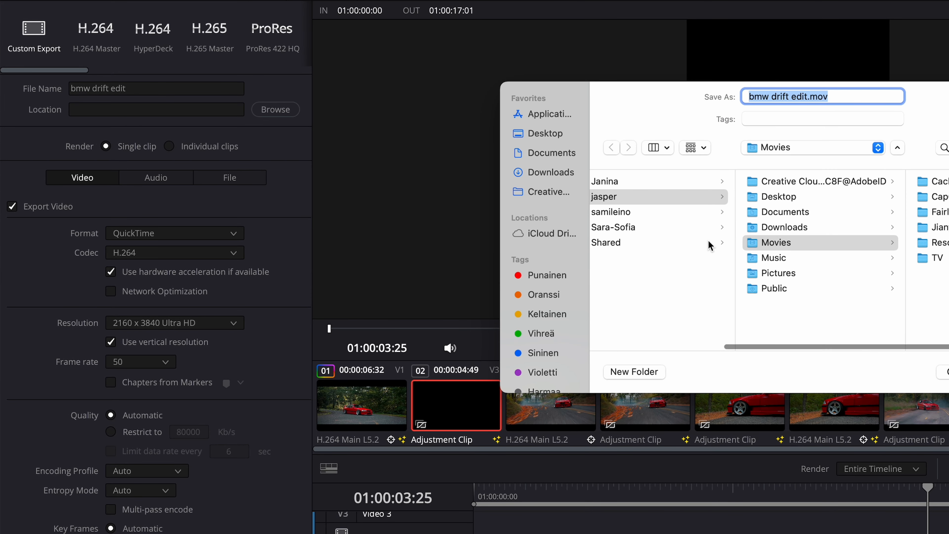
pyautogui.click(796, 216)
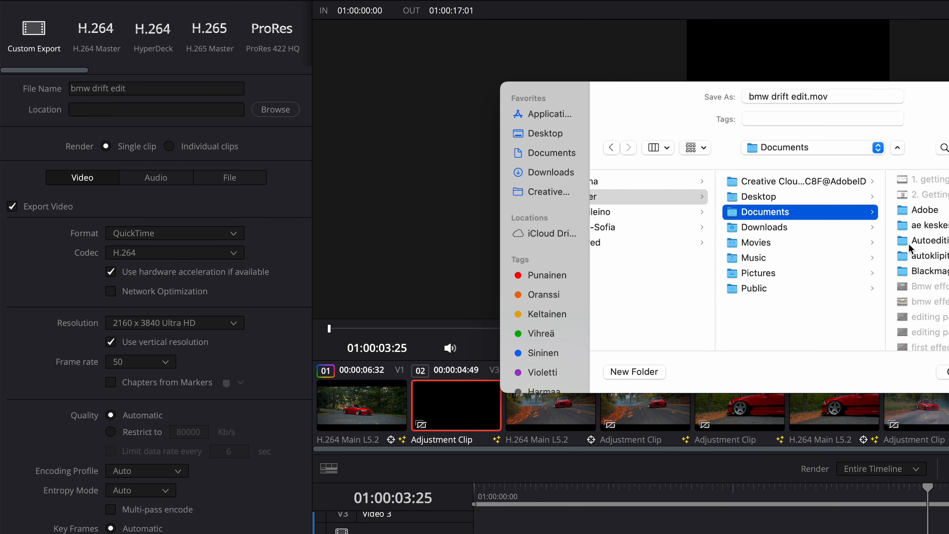
pyautogui.click(934, 204)
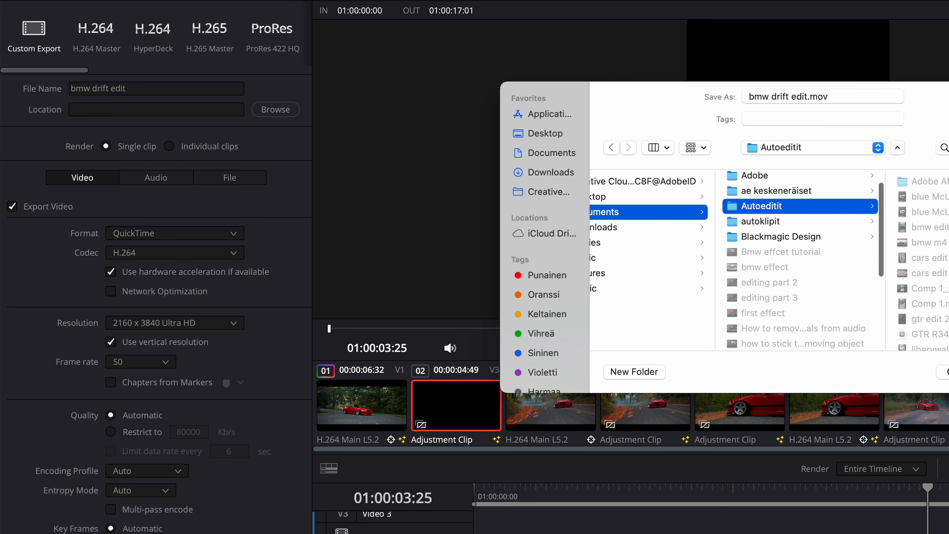
pyautogui.press('Return')
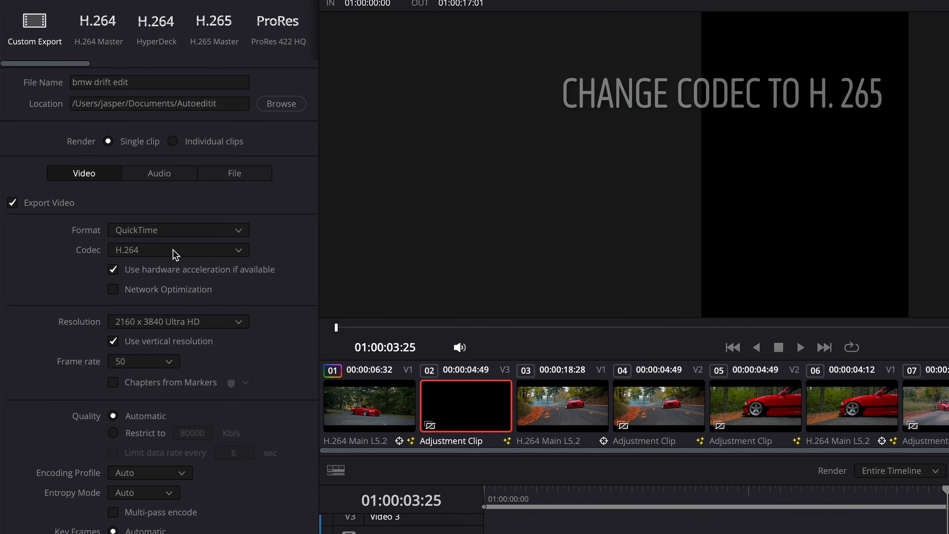
# Set the export codec to H.265 and restrict the quality to 60000 Kb/s
pyautogui.click(224, 234)
pyautogui.click(243, 226)
pyautogui.click(234, 240)
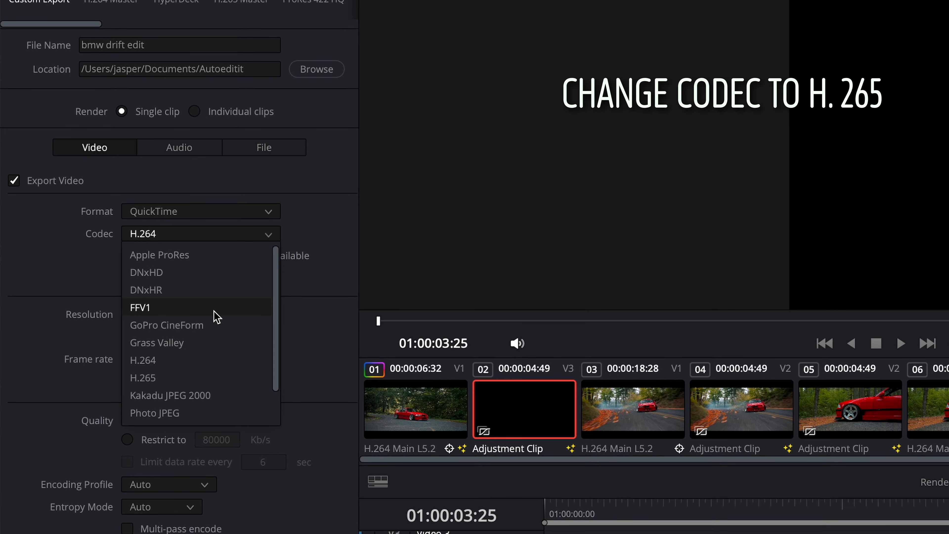
pyautogui.click(177, 376)
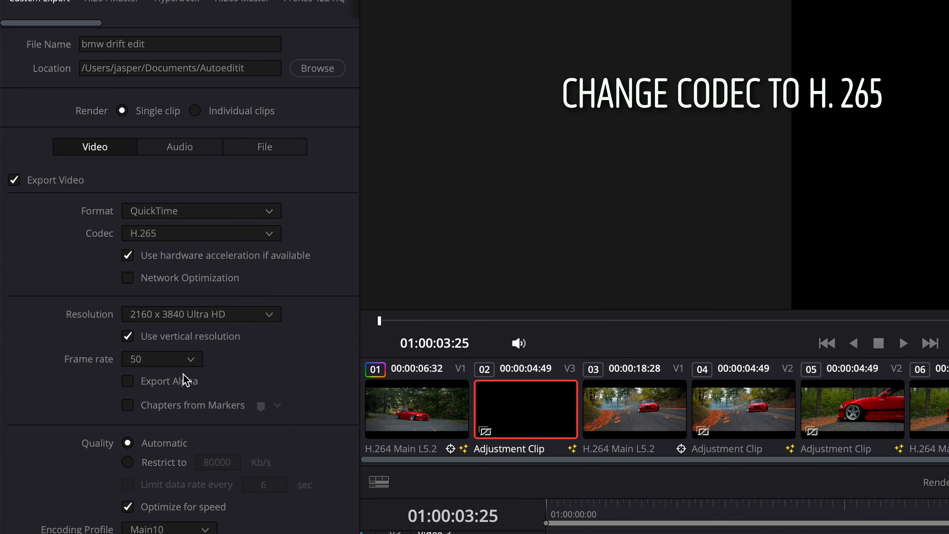
pyautogui.click(127, 462)
pyautogui.doubleClick(218, 462)
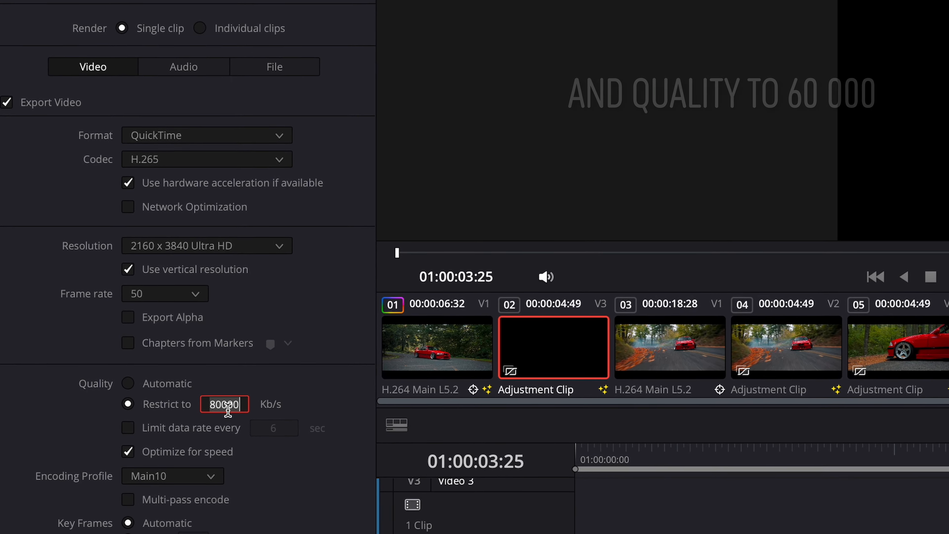
pyautogui.write('600')
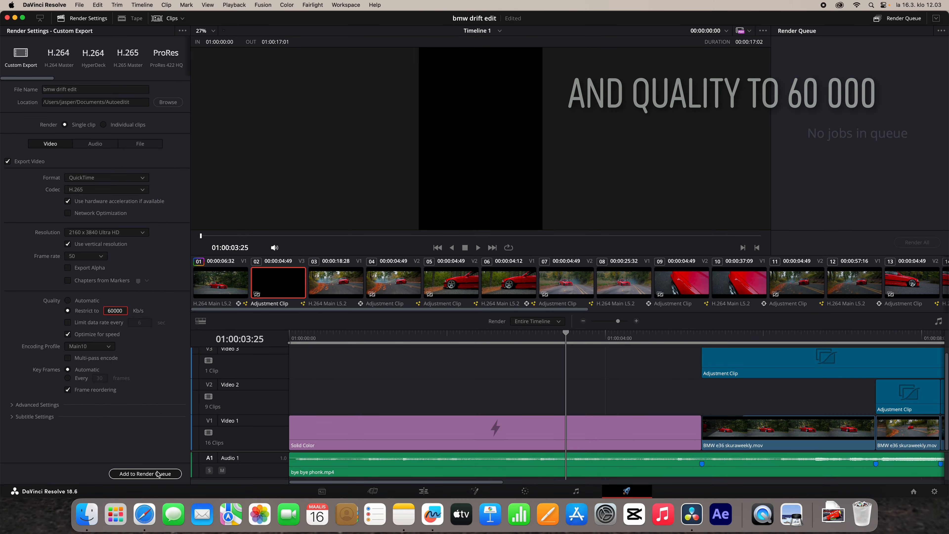
# Add the export job to the render queue and start rendering it
pyautogui.click(159, 474)
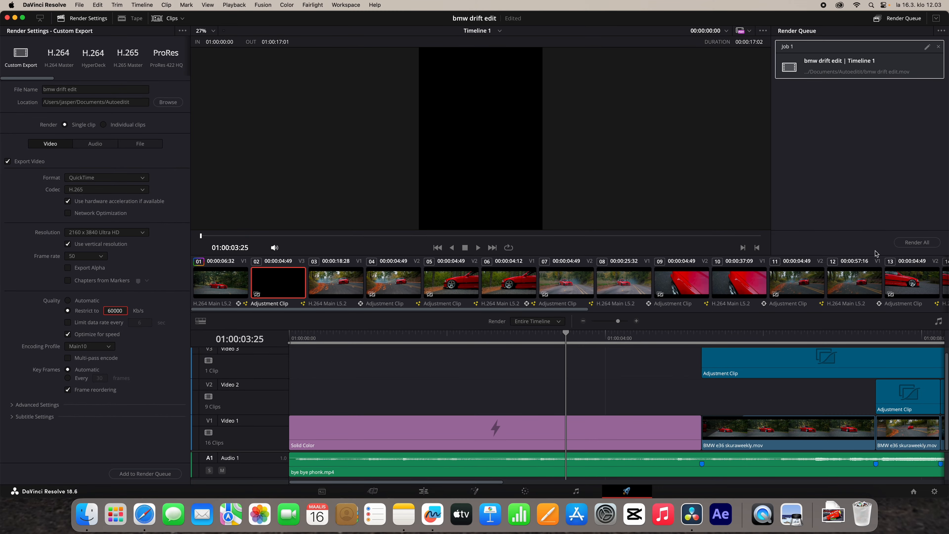
pyautogui.click(919, 242)
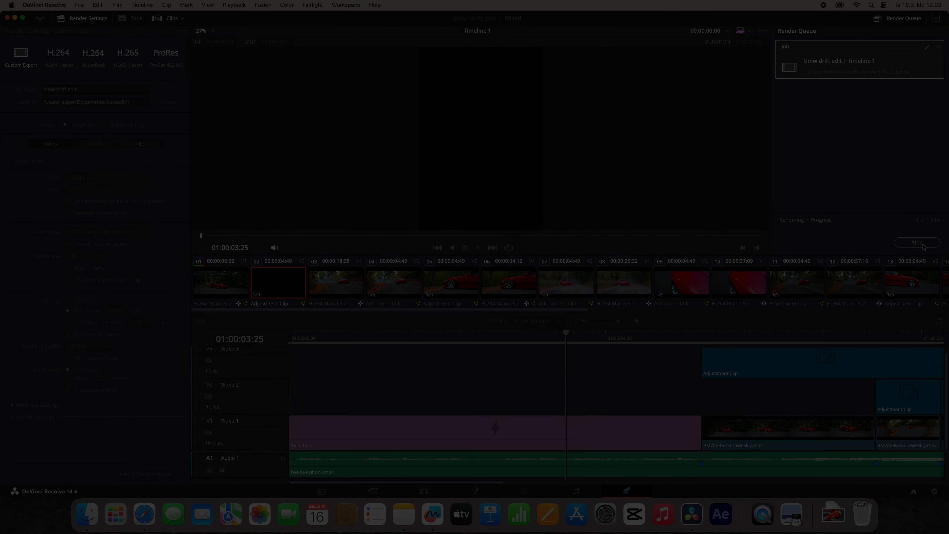